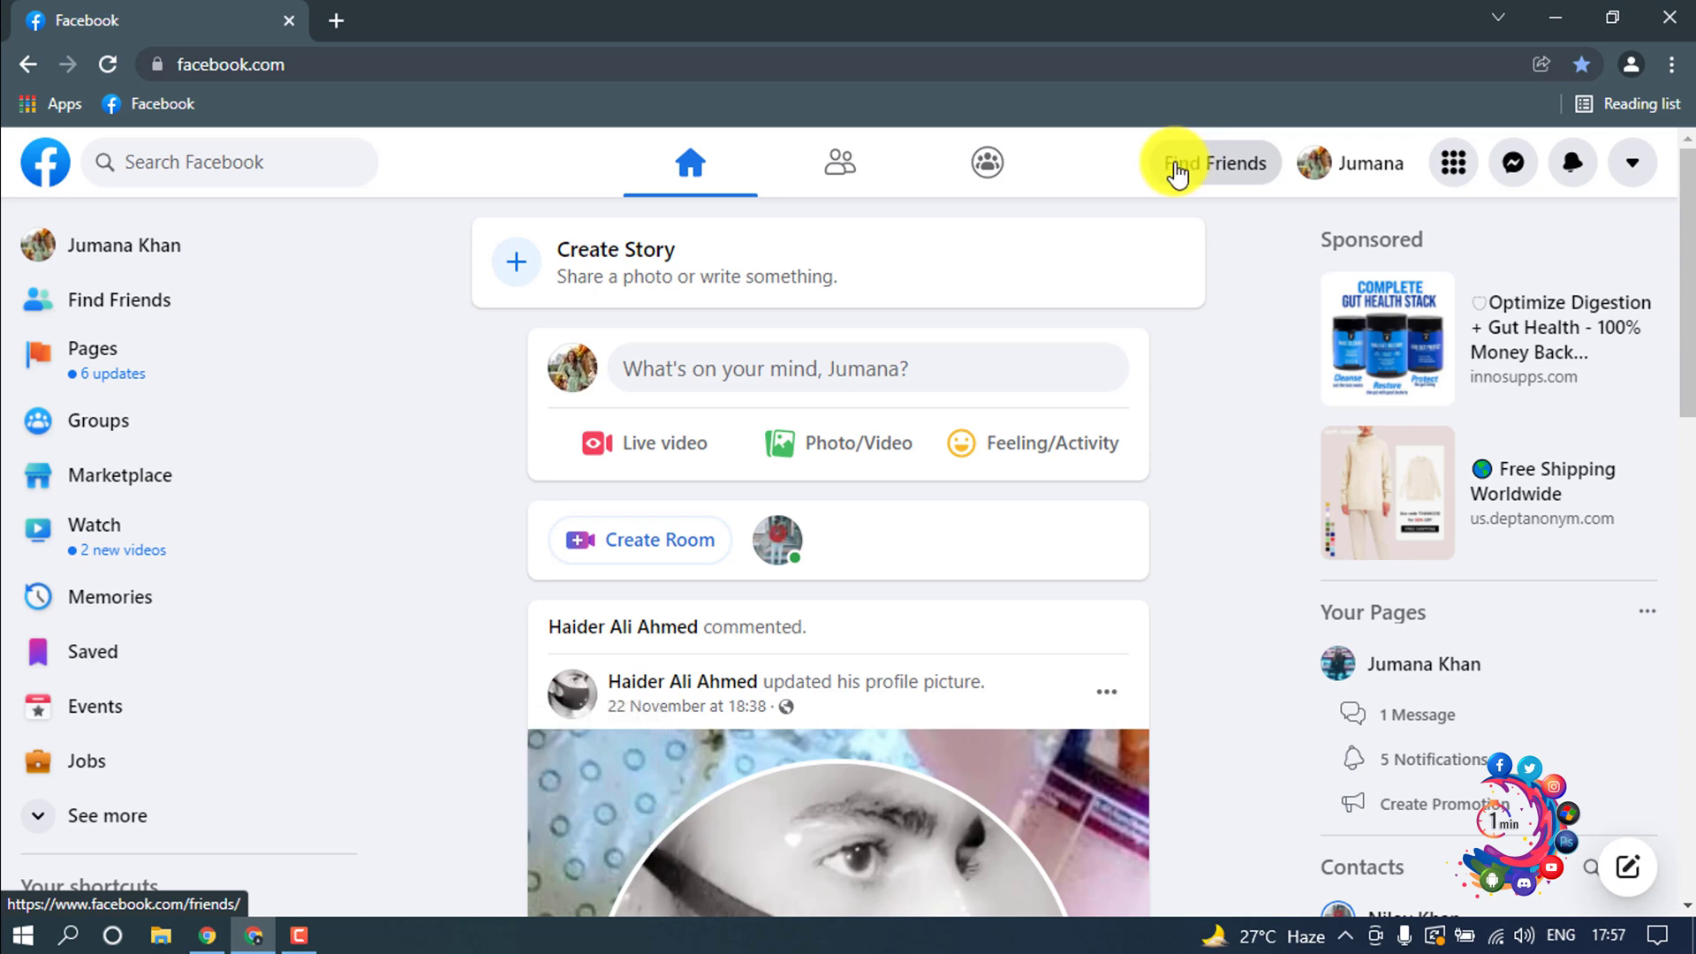
Open Privacy Checkup through the account menu's Settings & privacy options
{"action": "left_click", "coordinate": [1633, 163]}
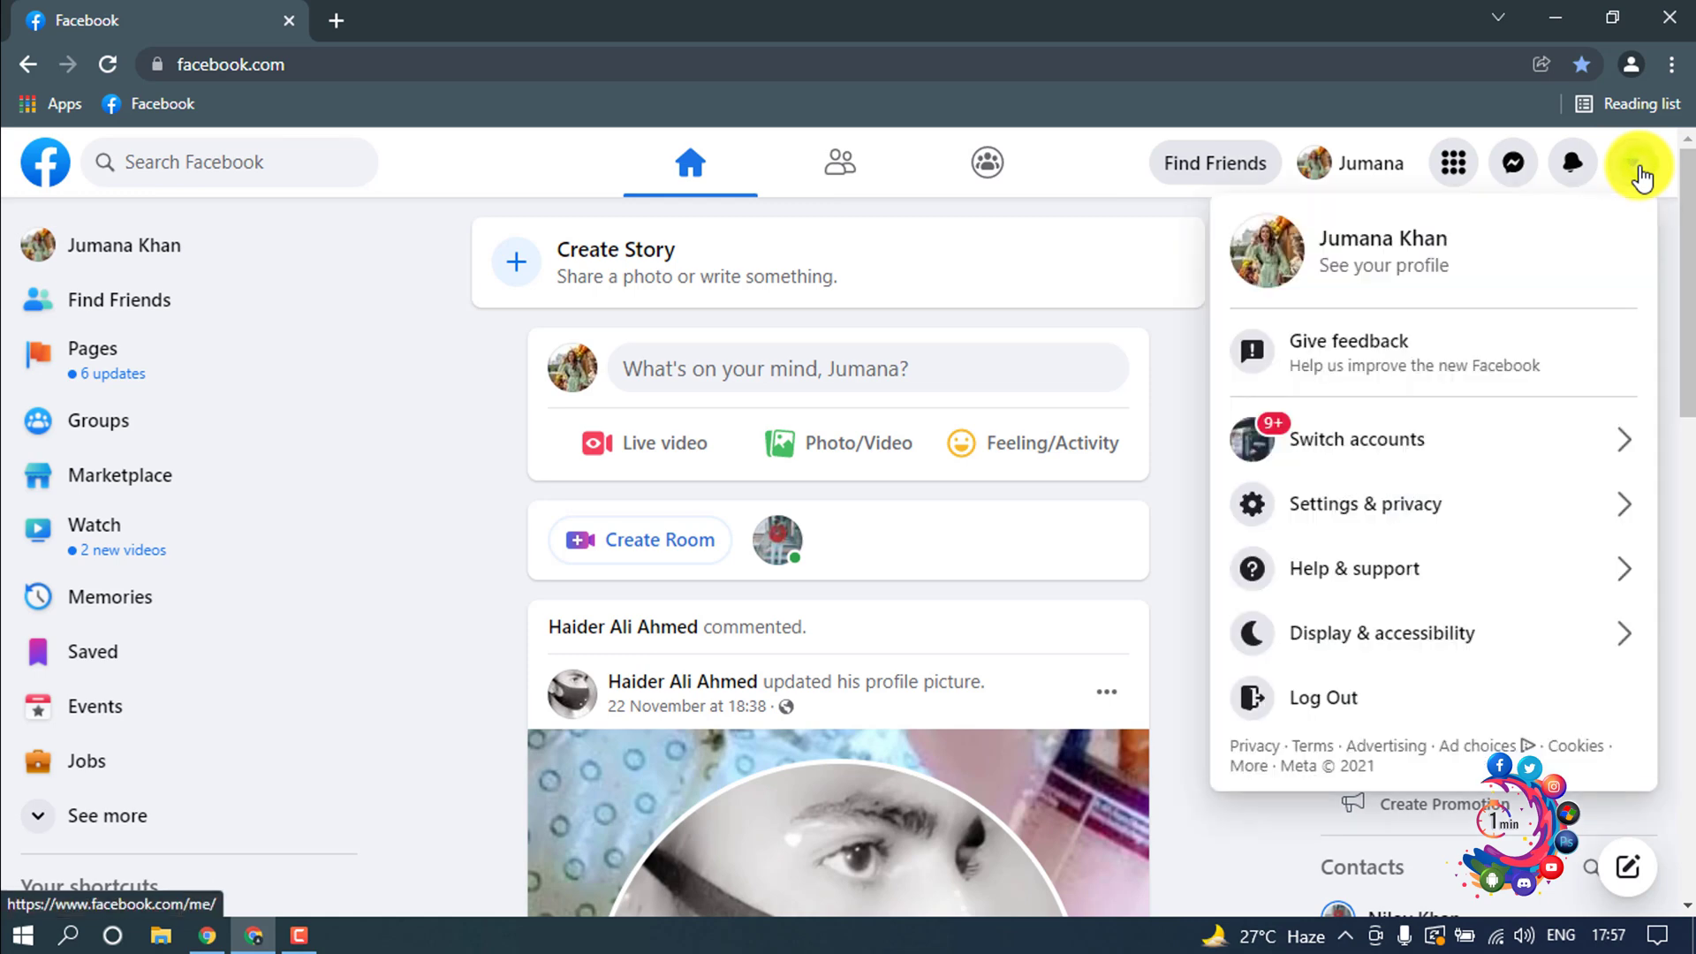
{"action": "left_click", "coordinate": [1344, 521]}
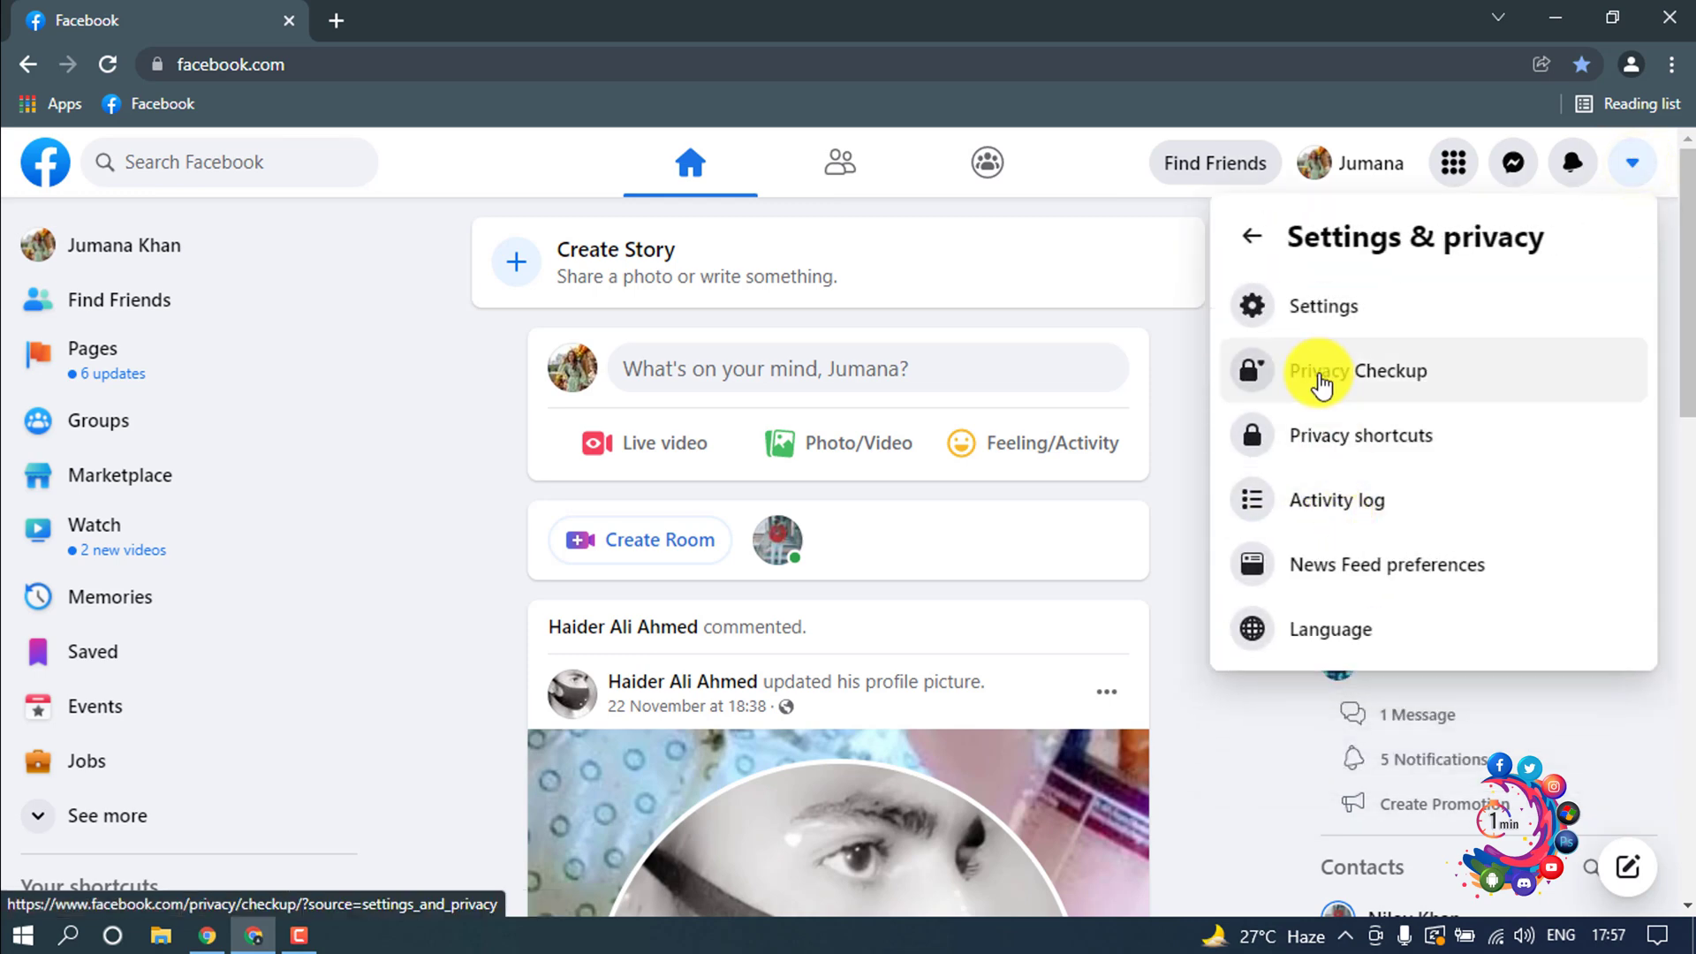
{"action": "left_click", "coordinate": [1385, 366]}
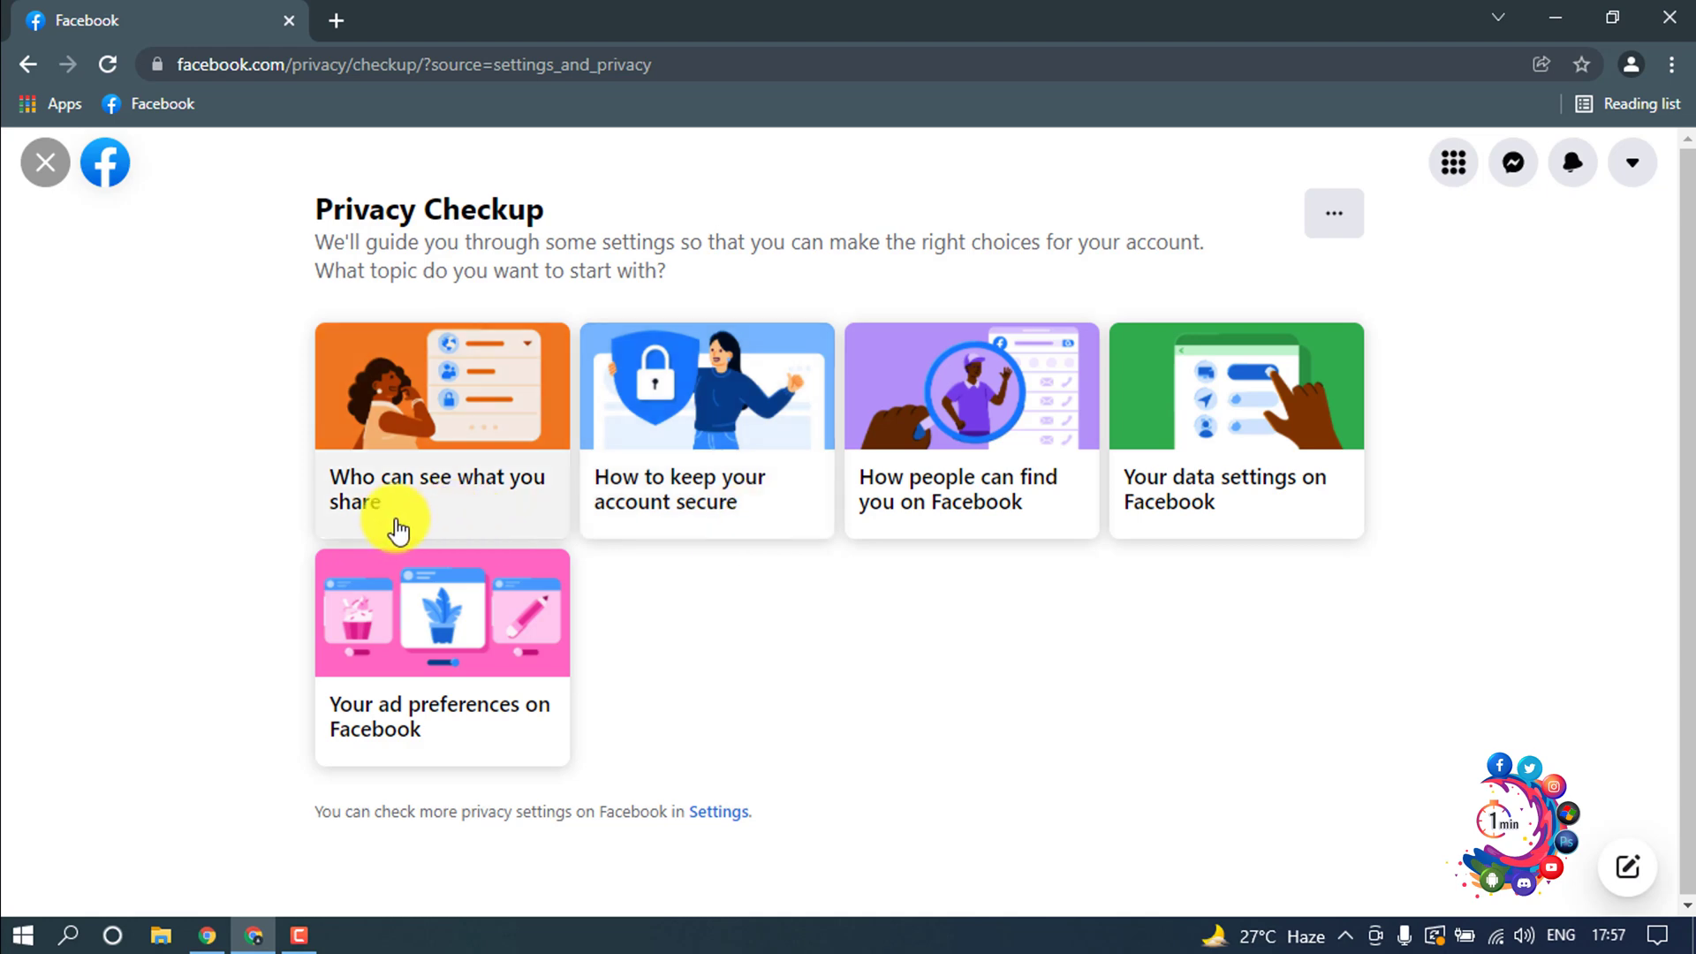
{"action": "left_click", "coordinate": [471, 478]}
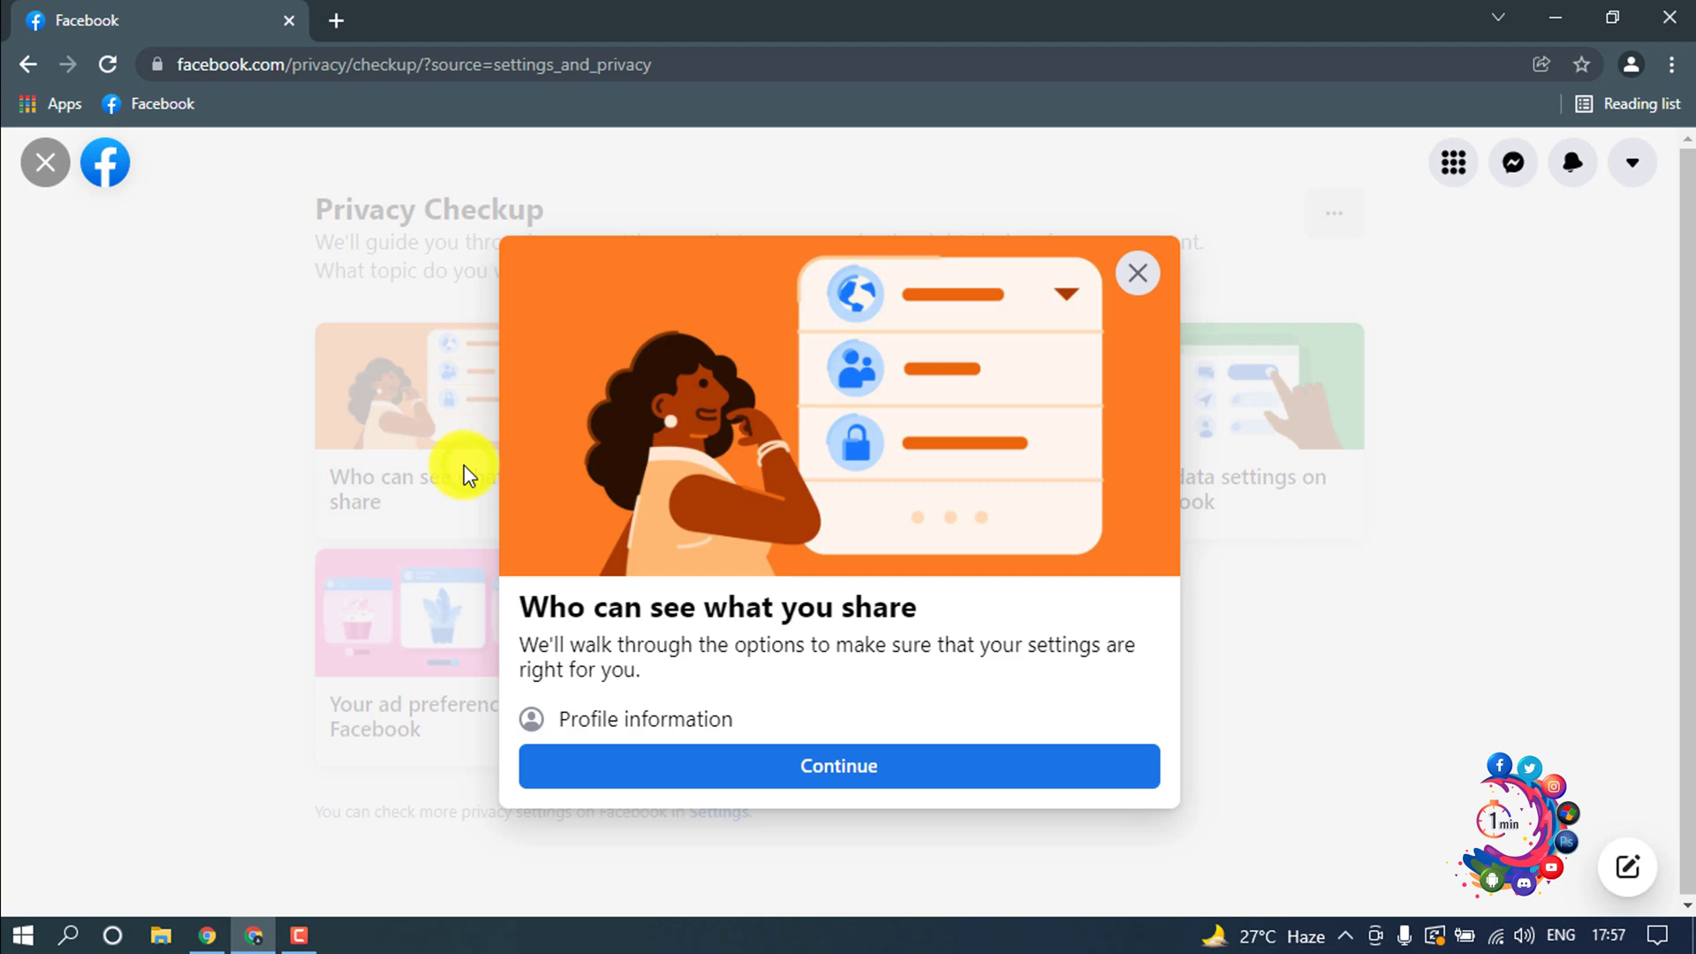
{"action": "left_click", "coordinate": [762, 782]}
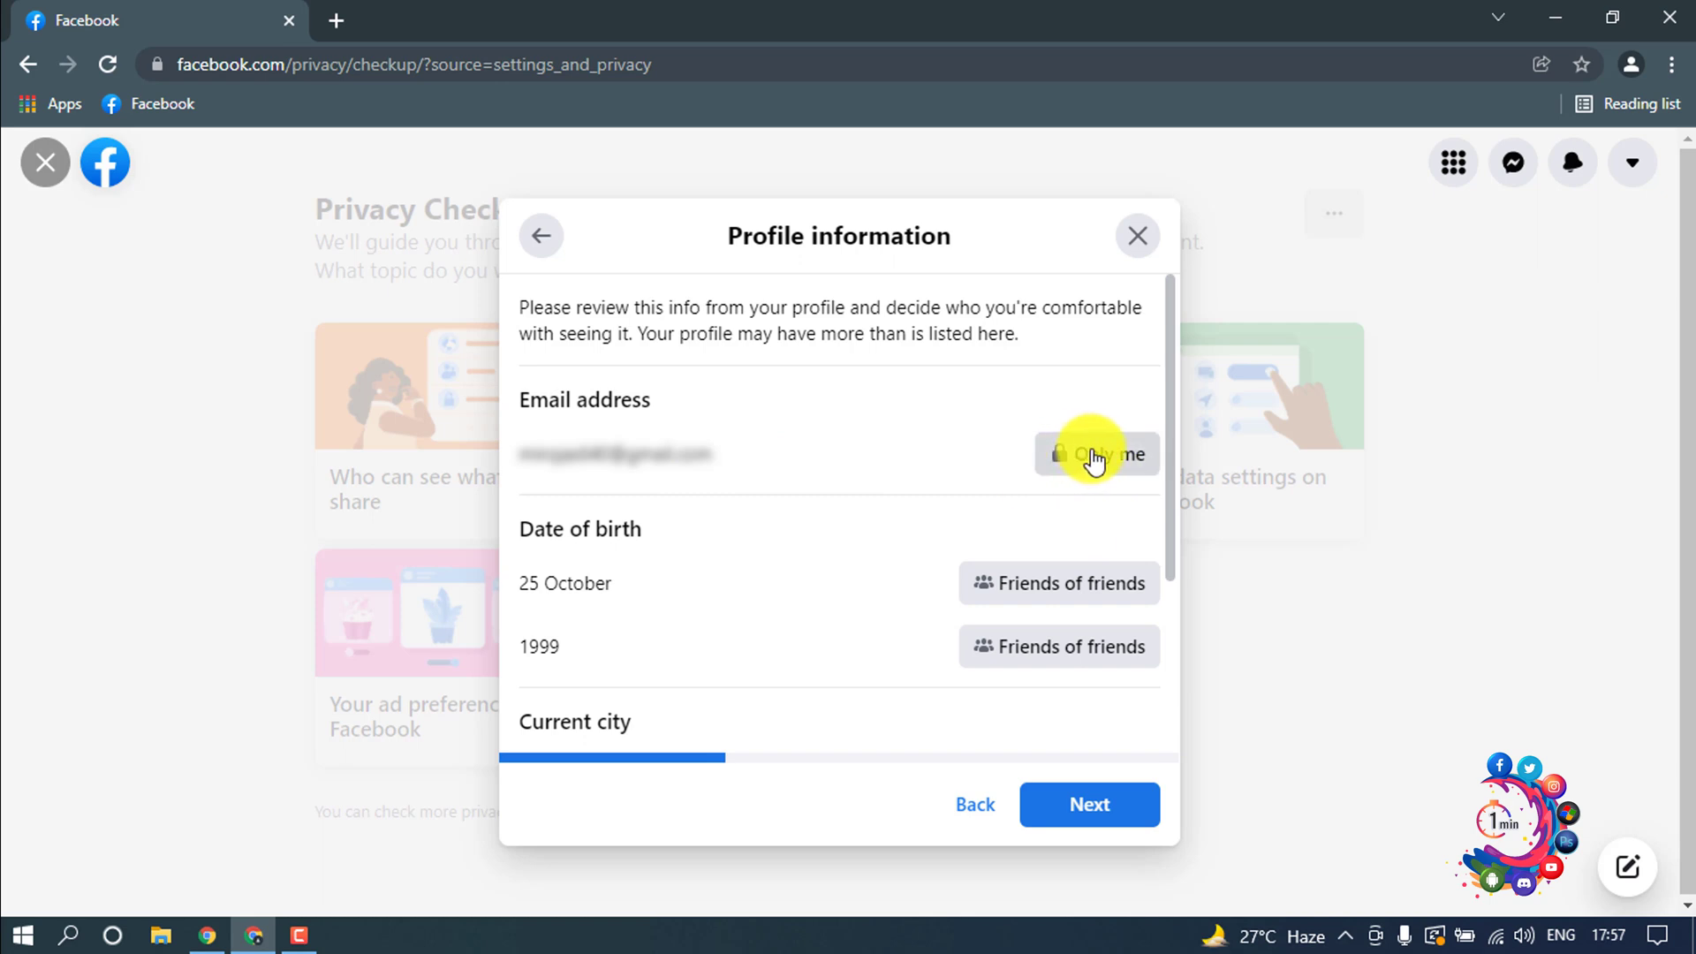
{"action": "left_click", "coordinate": [1085, 582]}
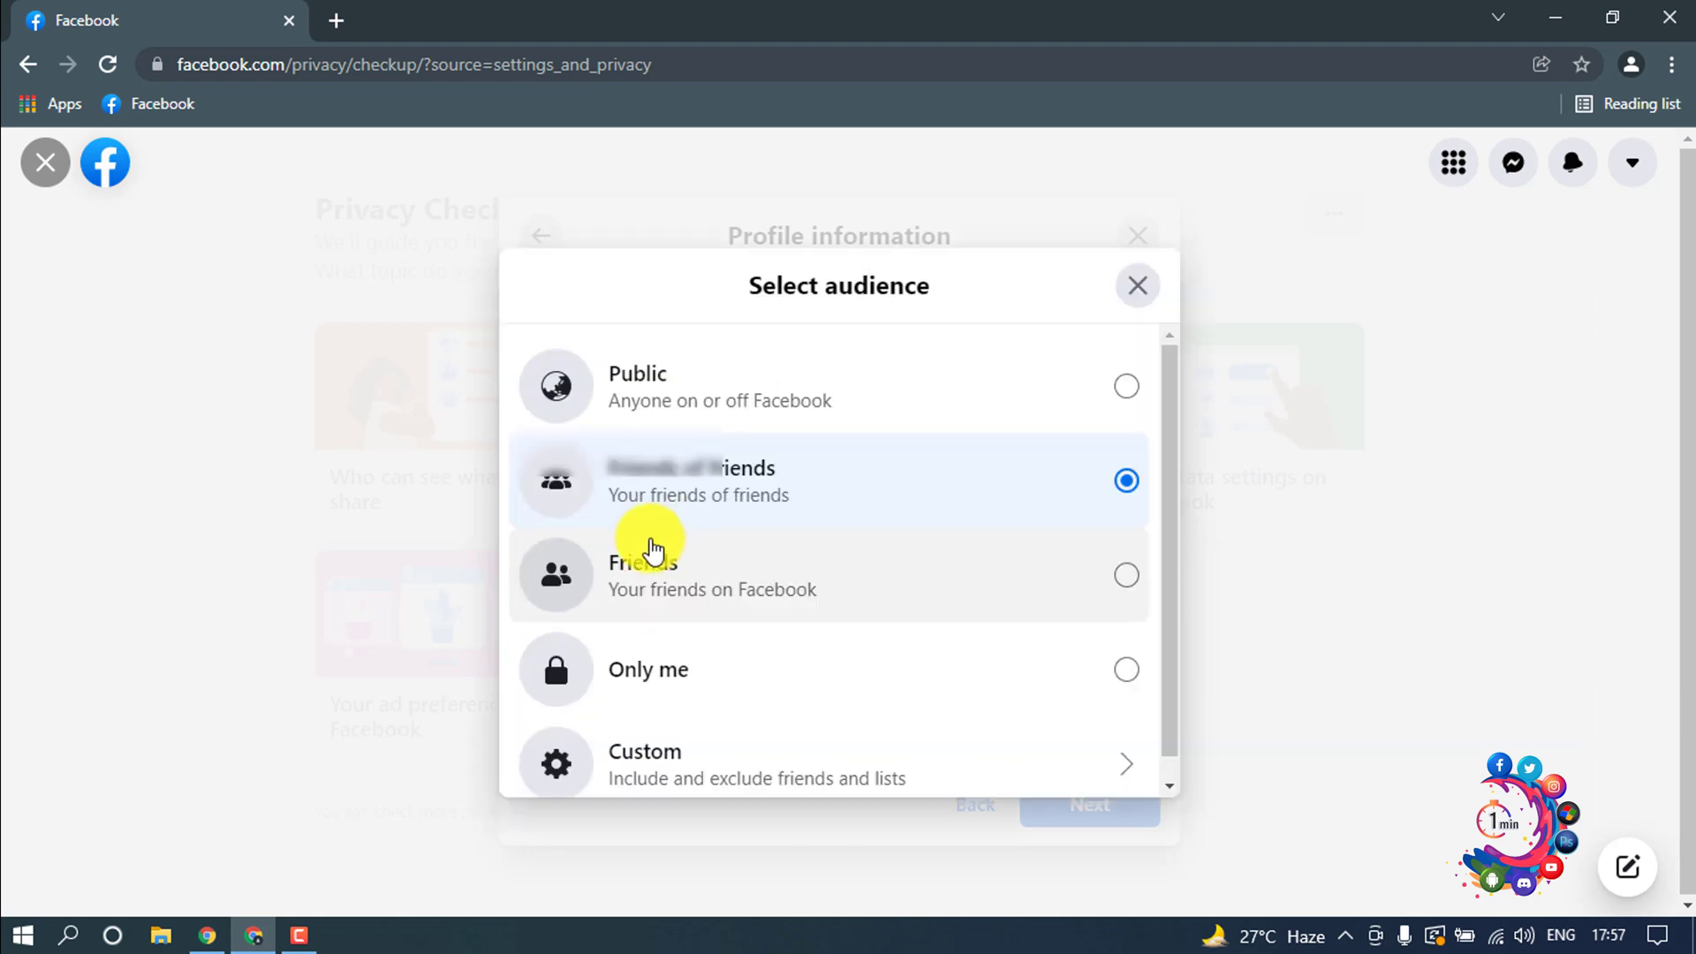
{"action": "left_click", "coordinate": [688, 671]}
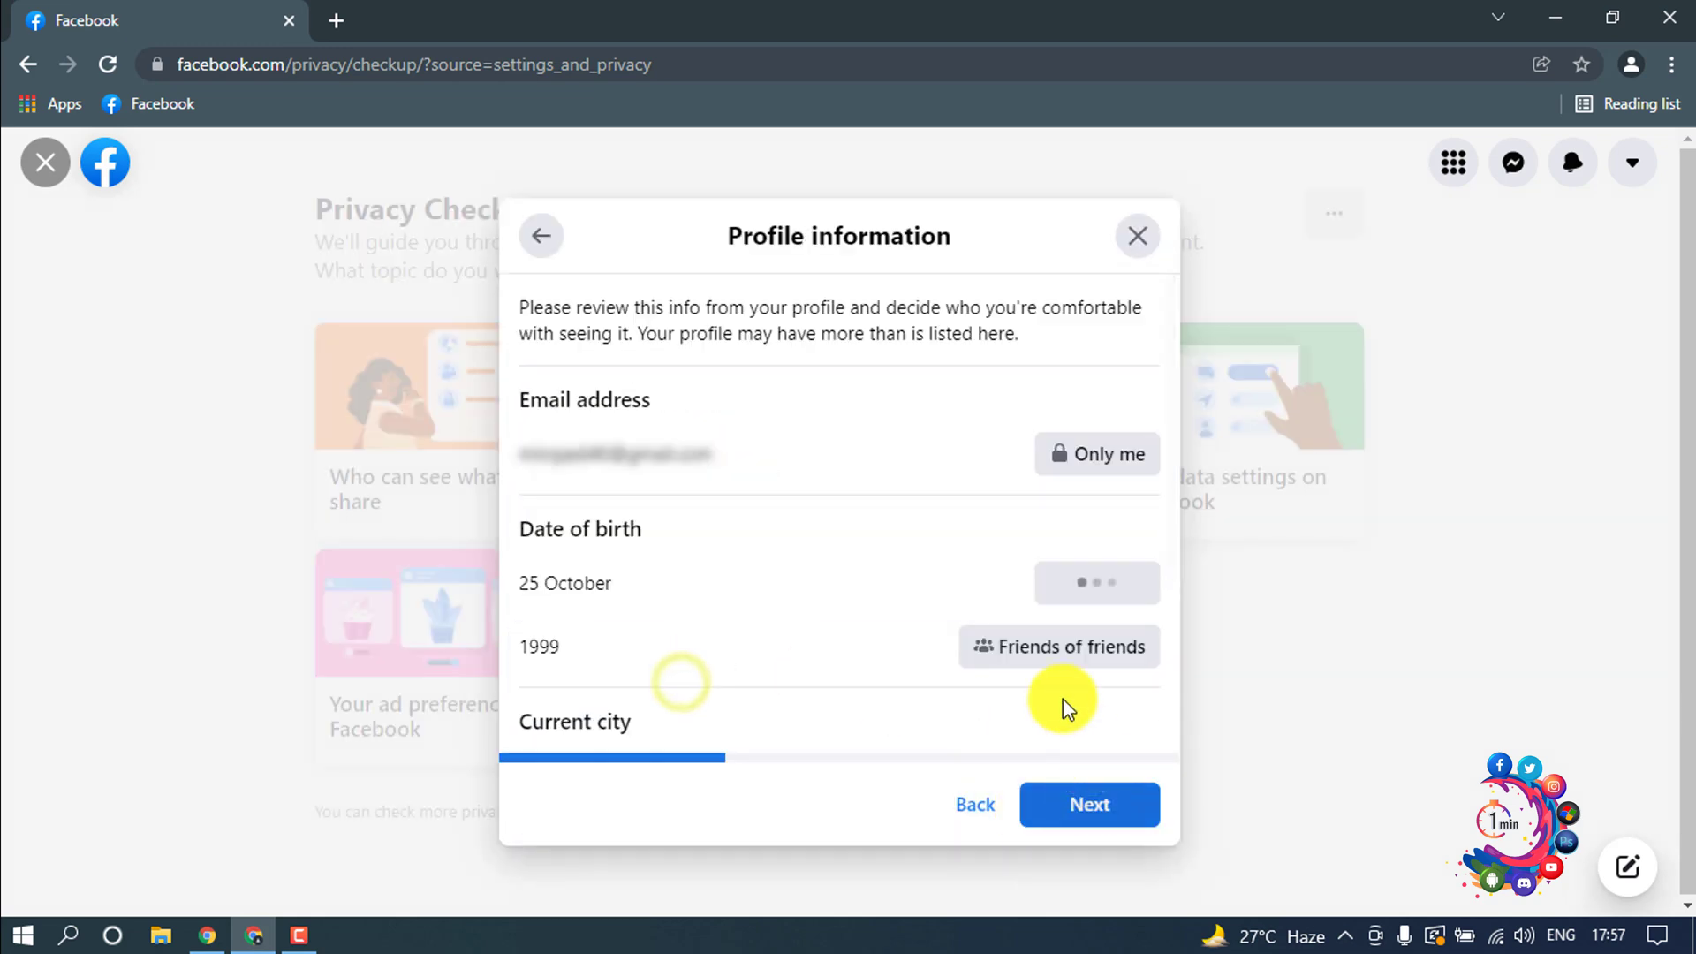
{"action": "scroll", "coordinate": [910, 610], "scroll_direction": "down", "scroll_amount": 3}
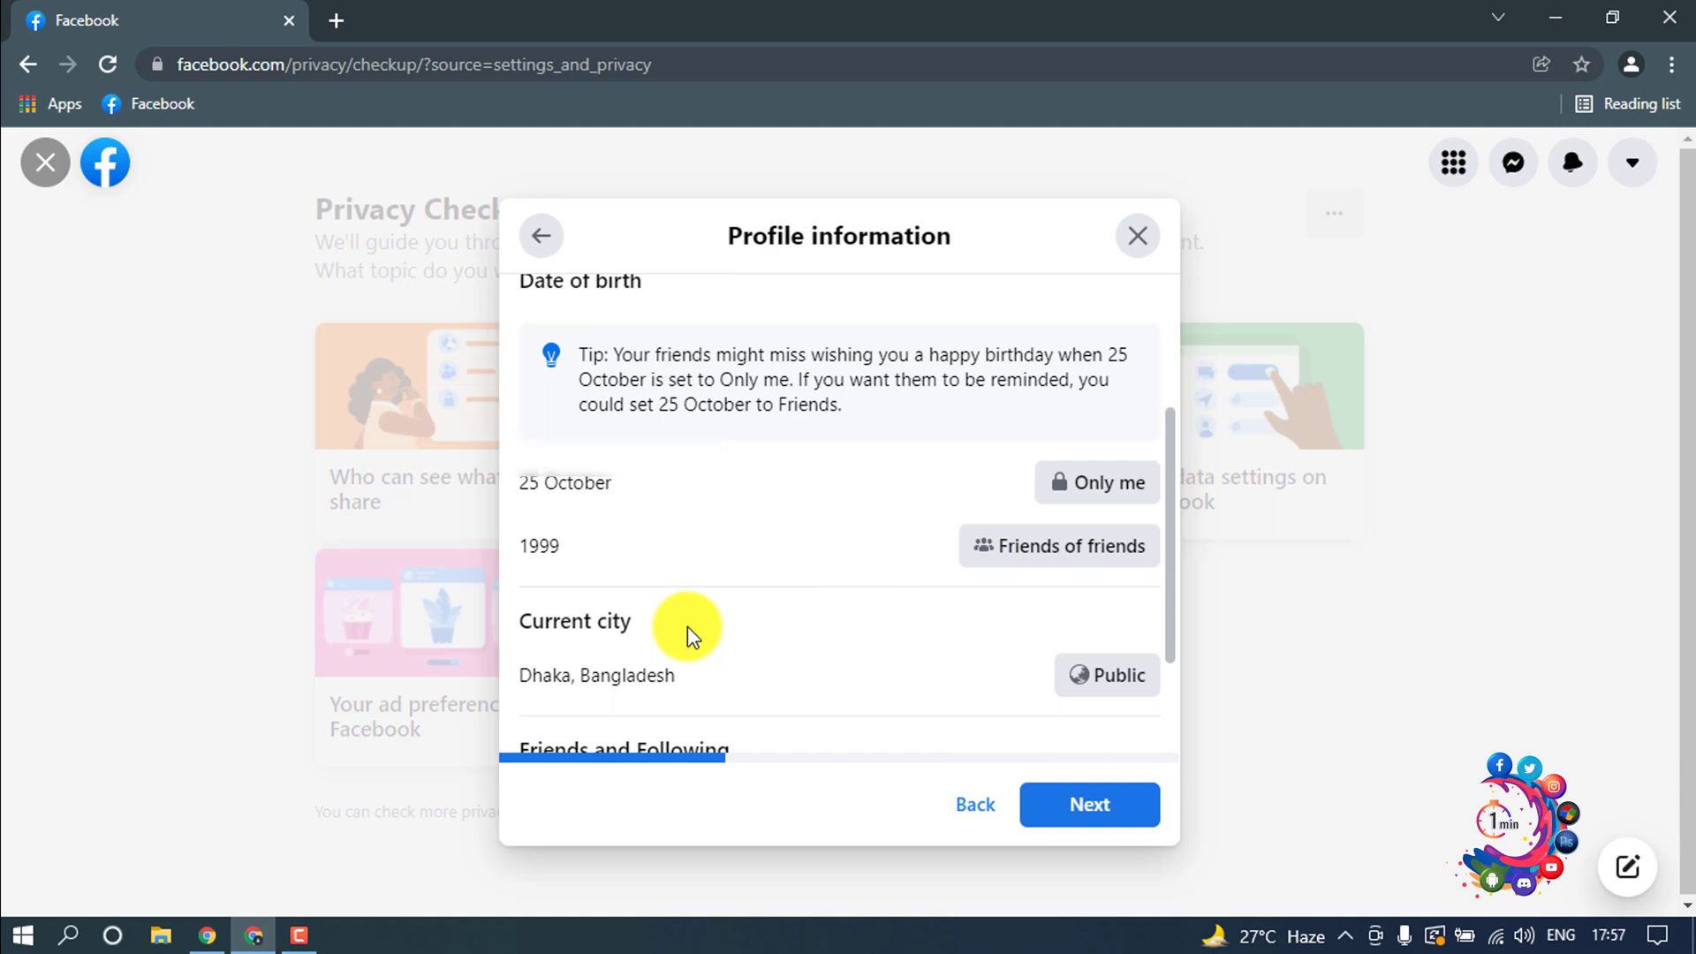
{"action": "left_click", "coordinate": [1045, 550]}
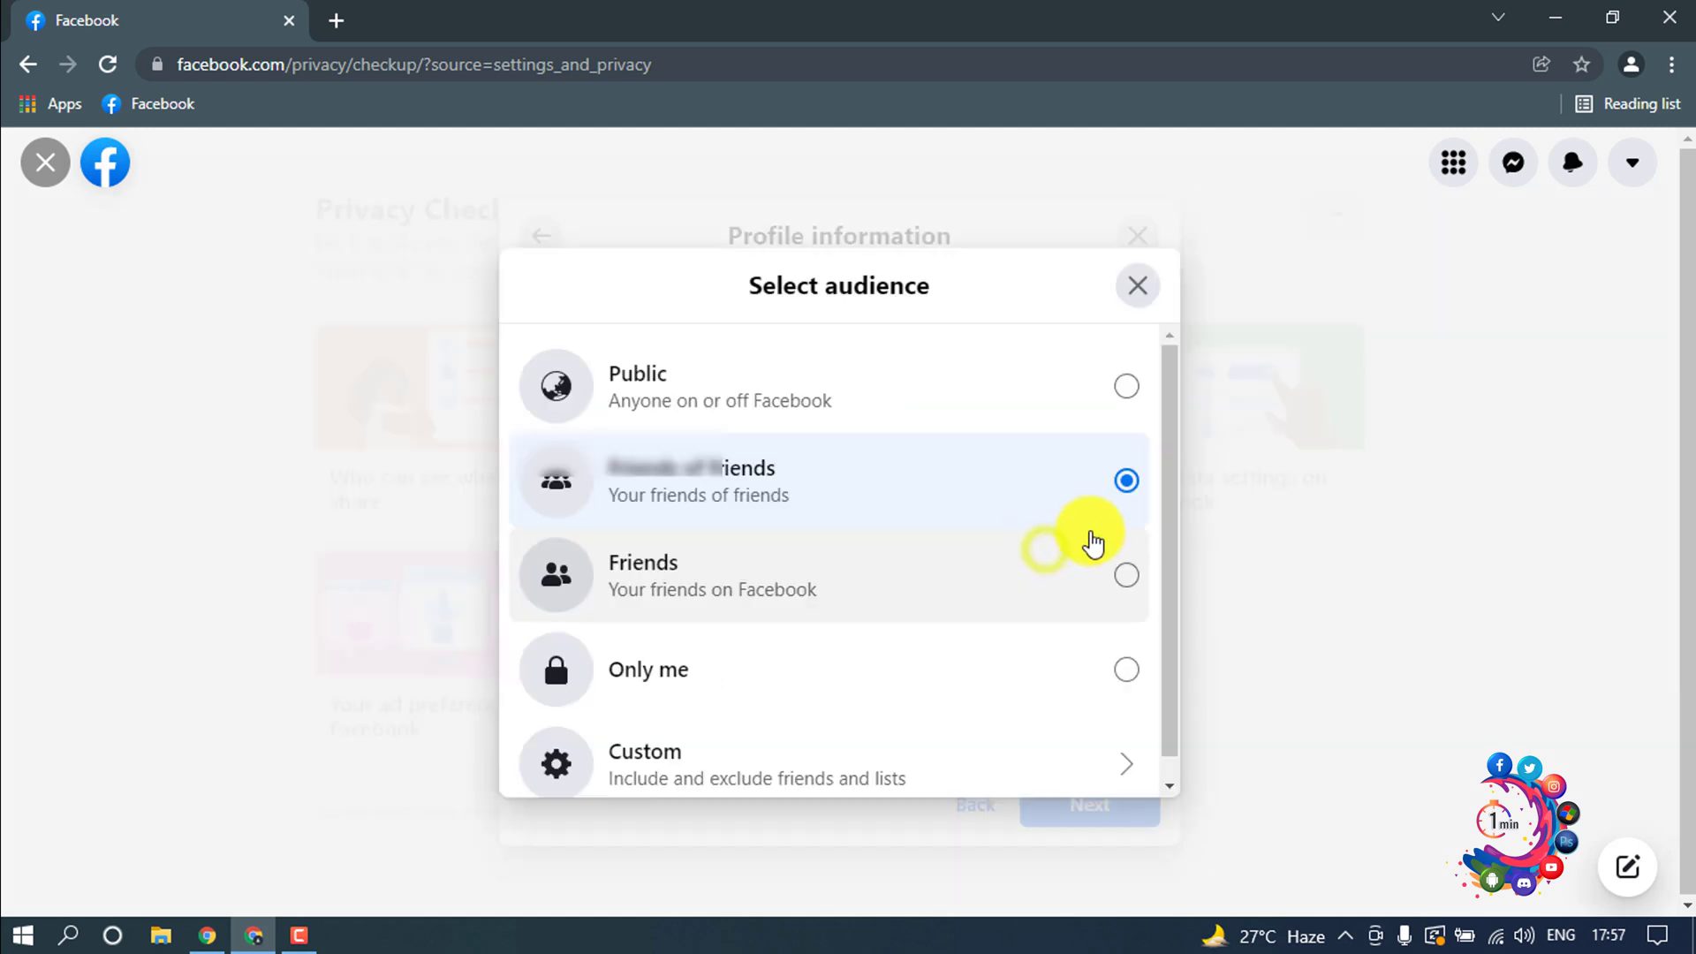
{"action": "left_click", "coordinate": [678, 673]}
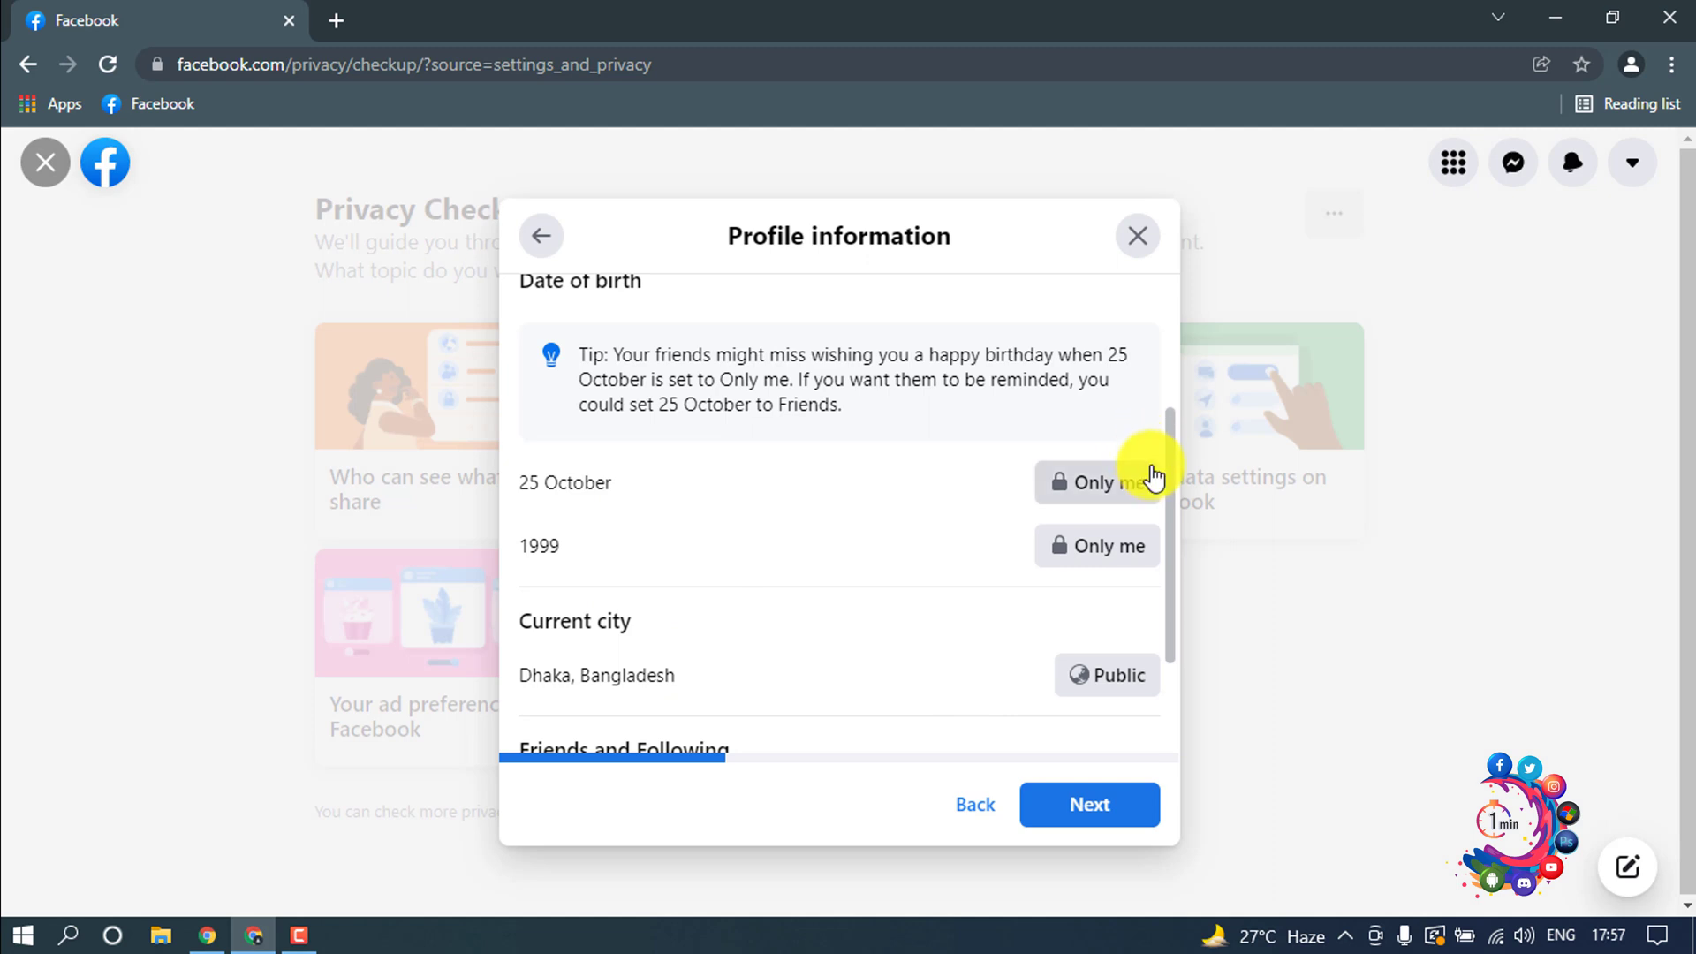
Set current city, friends list, and followed people and Pages to Only me
{"action": "scroll", "coordinate": [1060, 512], "scroll_direction": "down", "scroll_amount": 1}
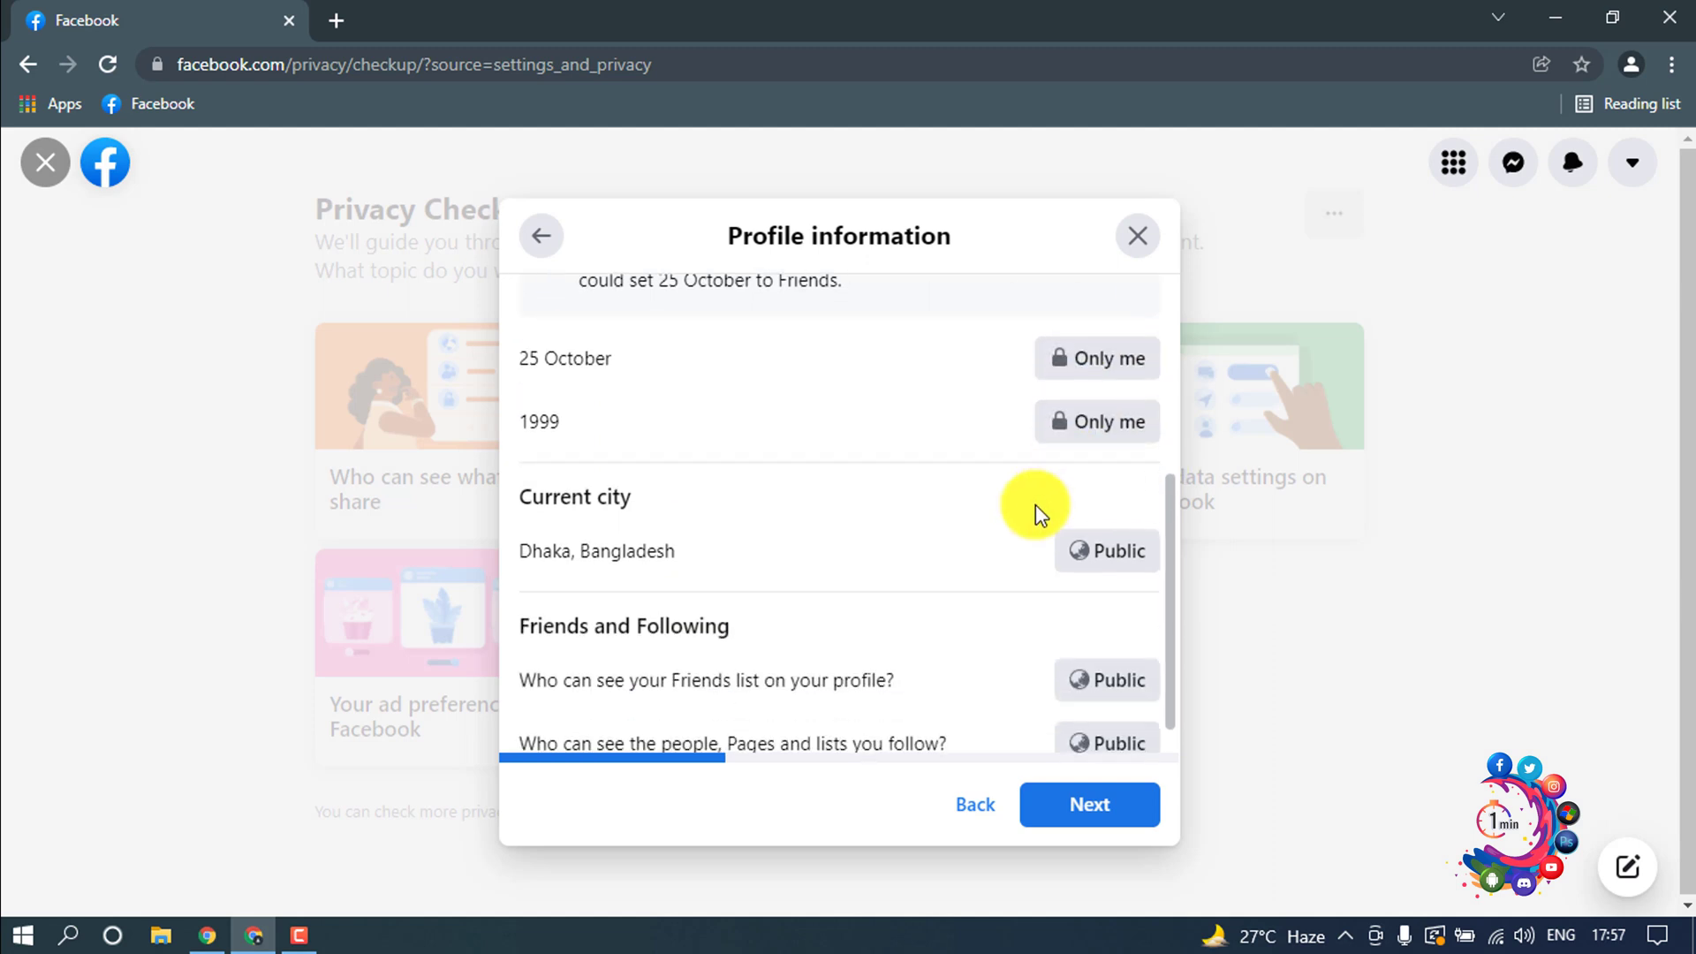
{"action": "left_click", "coordinate": [1124, 556]}
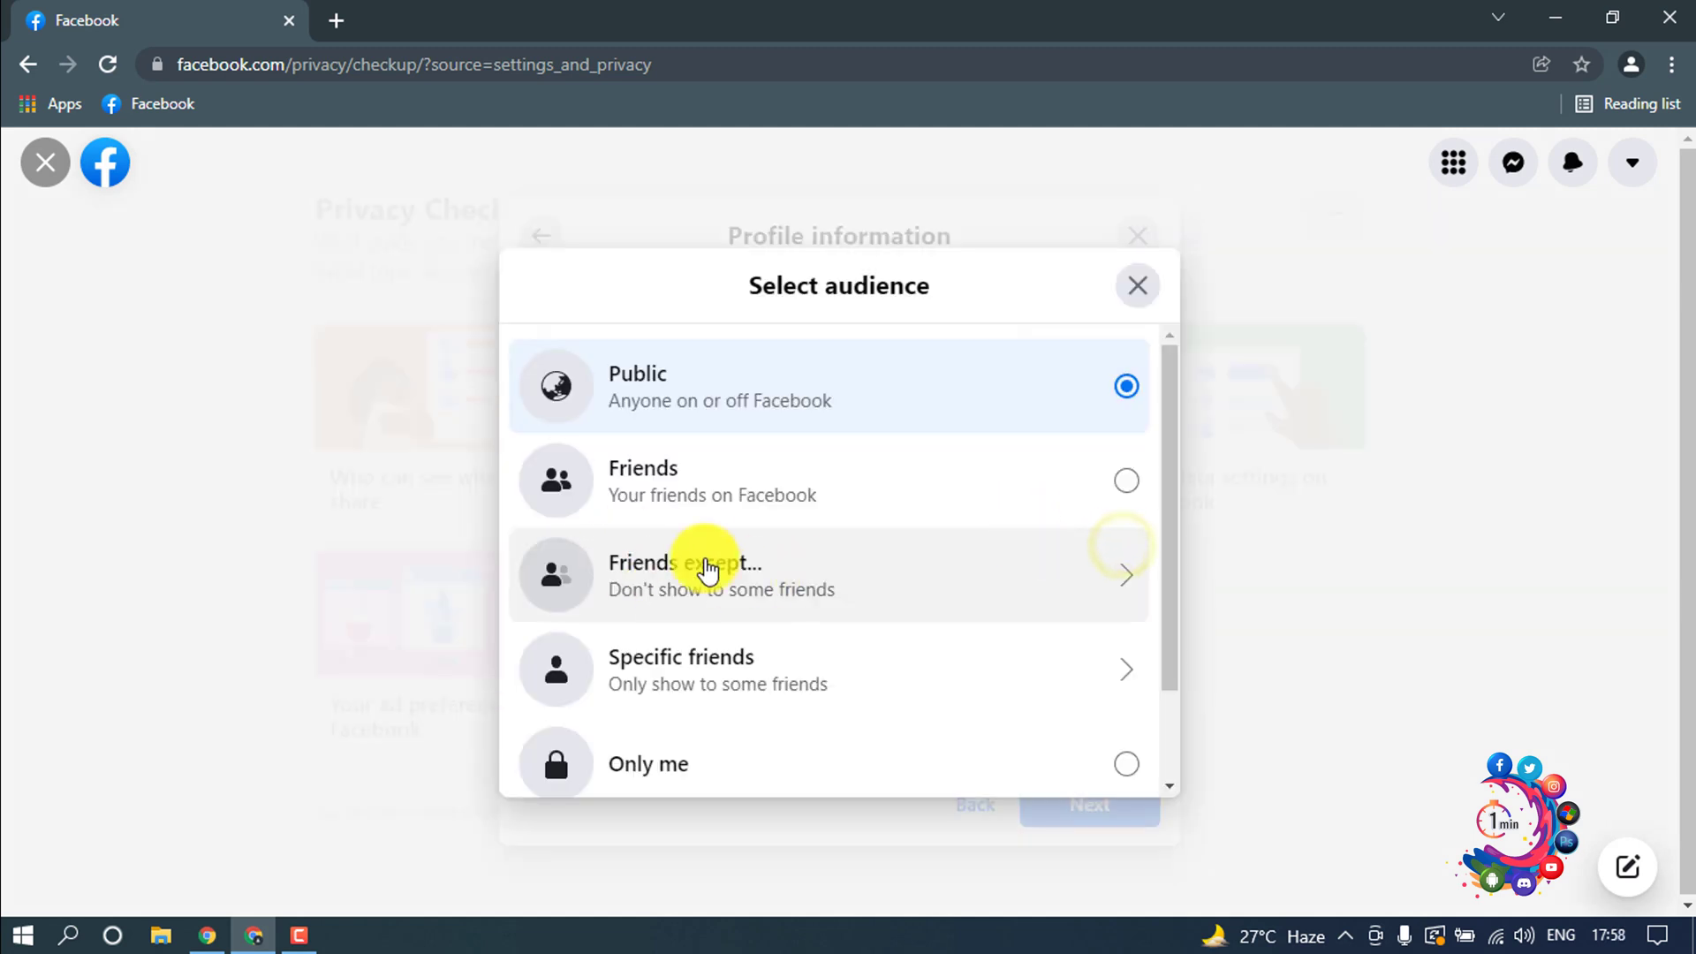
{"action": "left_click", "coordinate": [697, 781]}
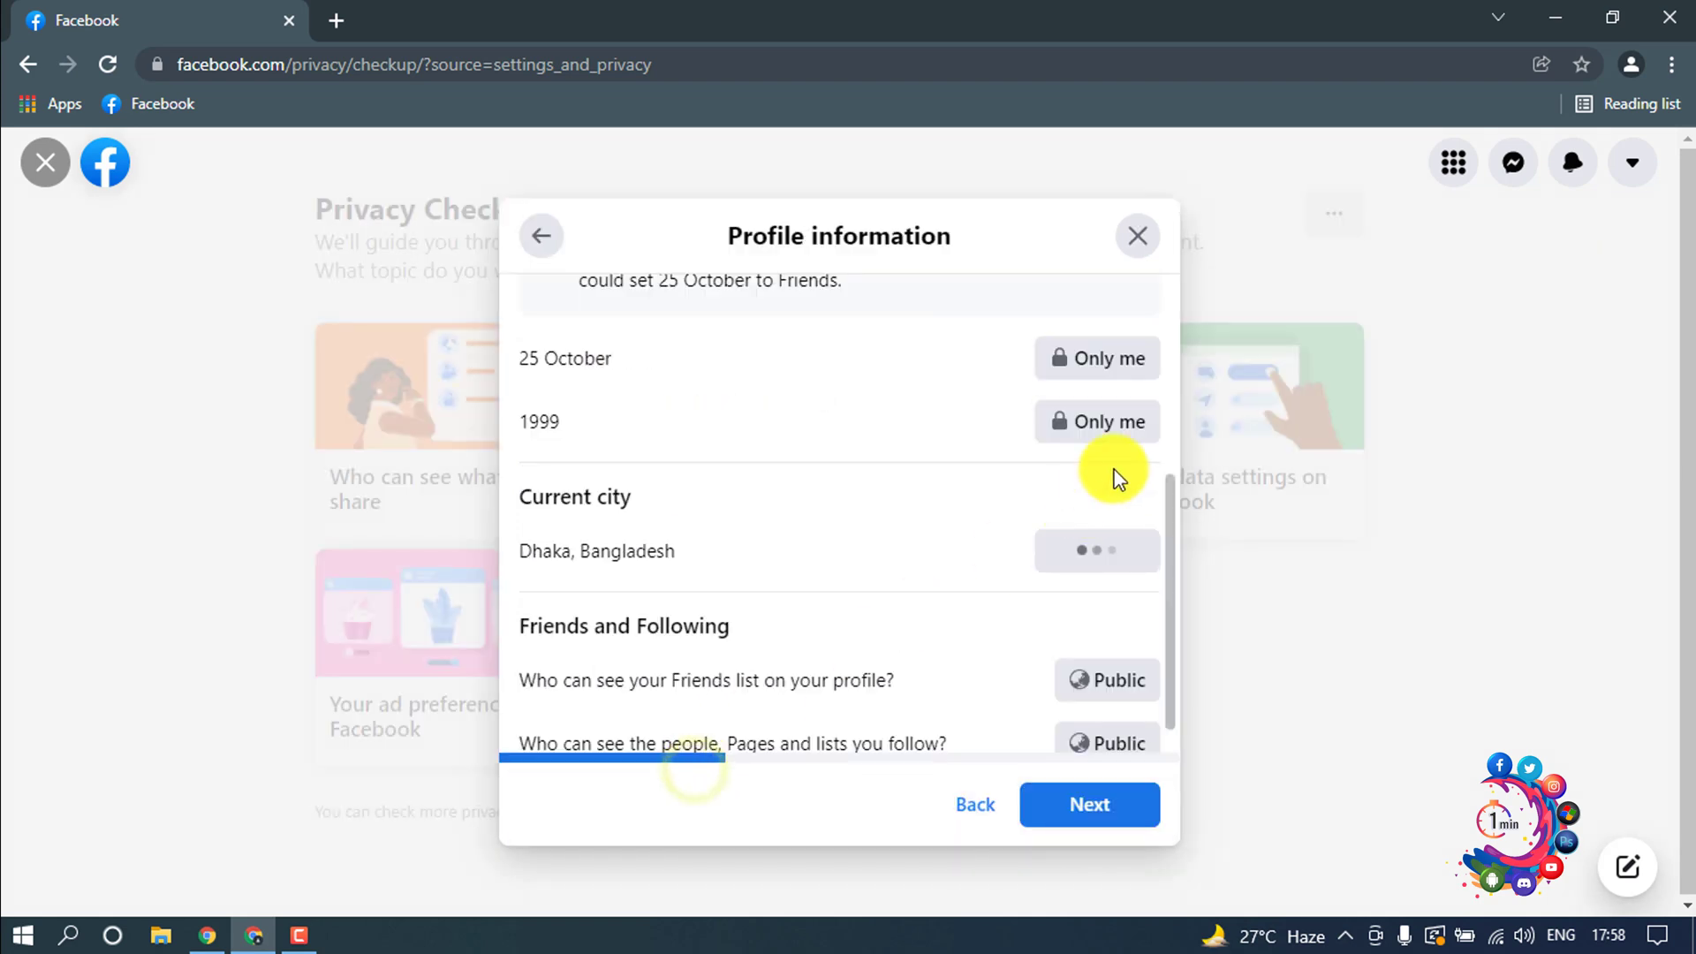
{"action": "scroll", "coordinate": [1109, 481], "scroll_direction": "down", "scroll_amount": 1}
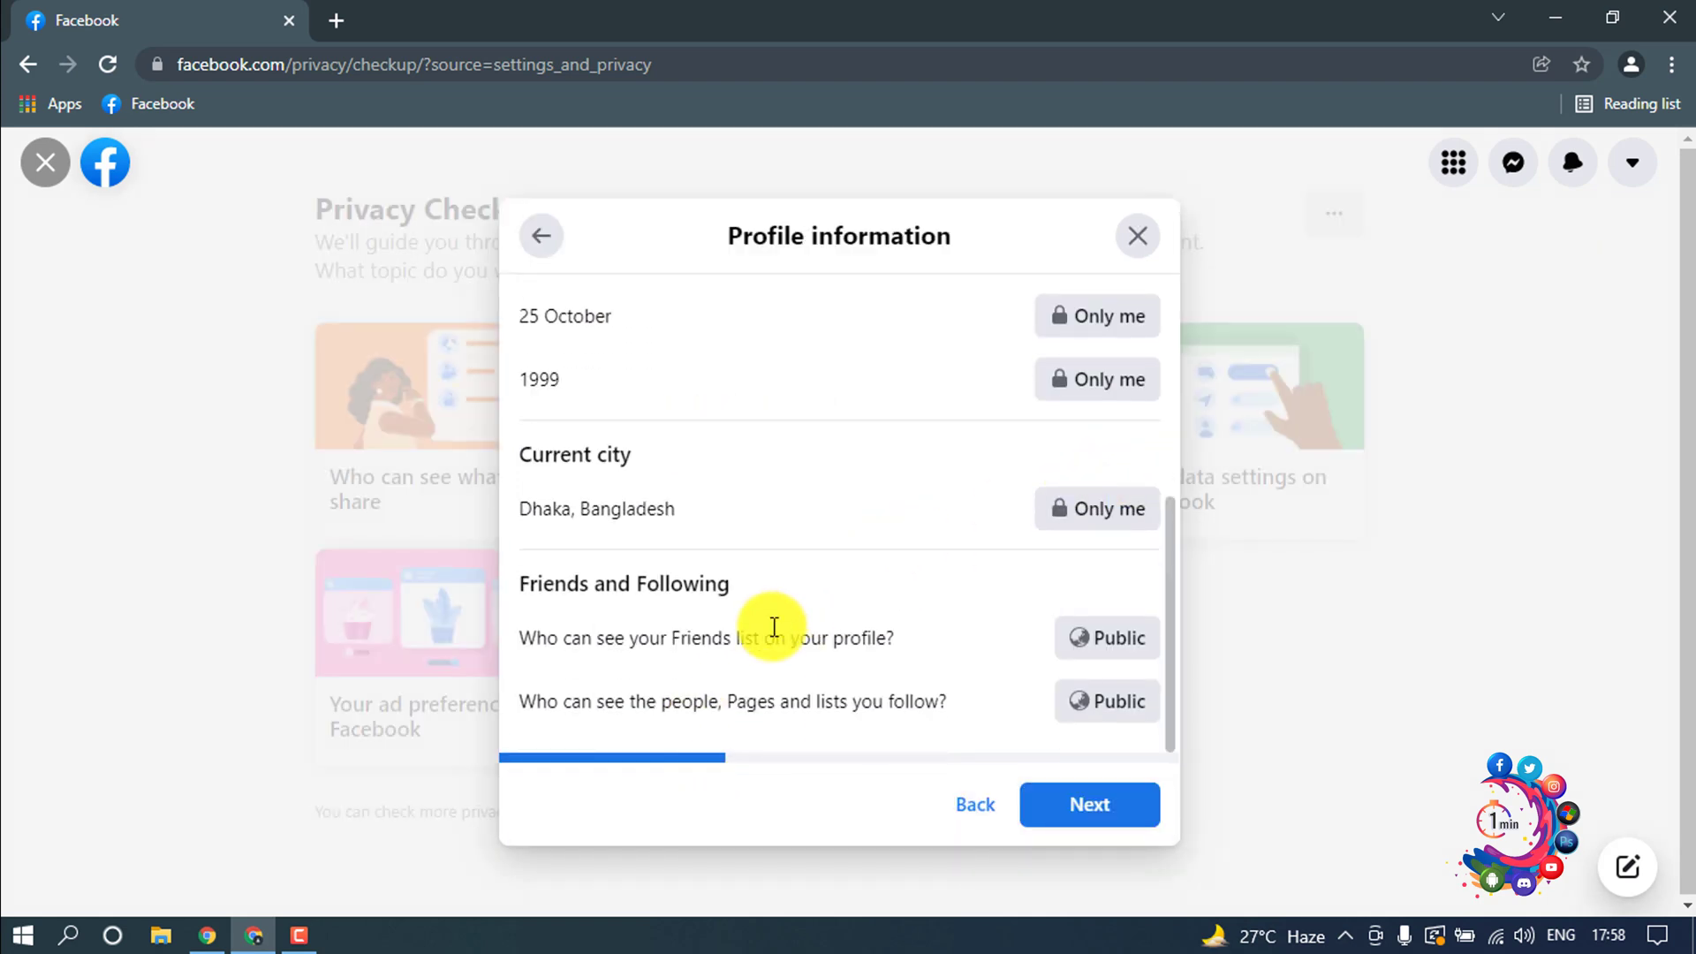
{"action": "left_click", "coordinate": [1064, 644]}
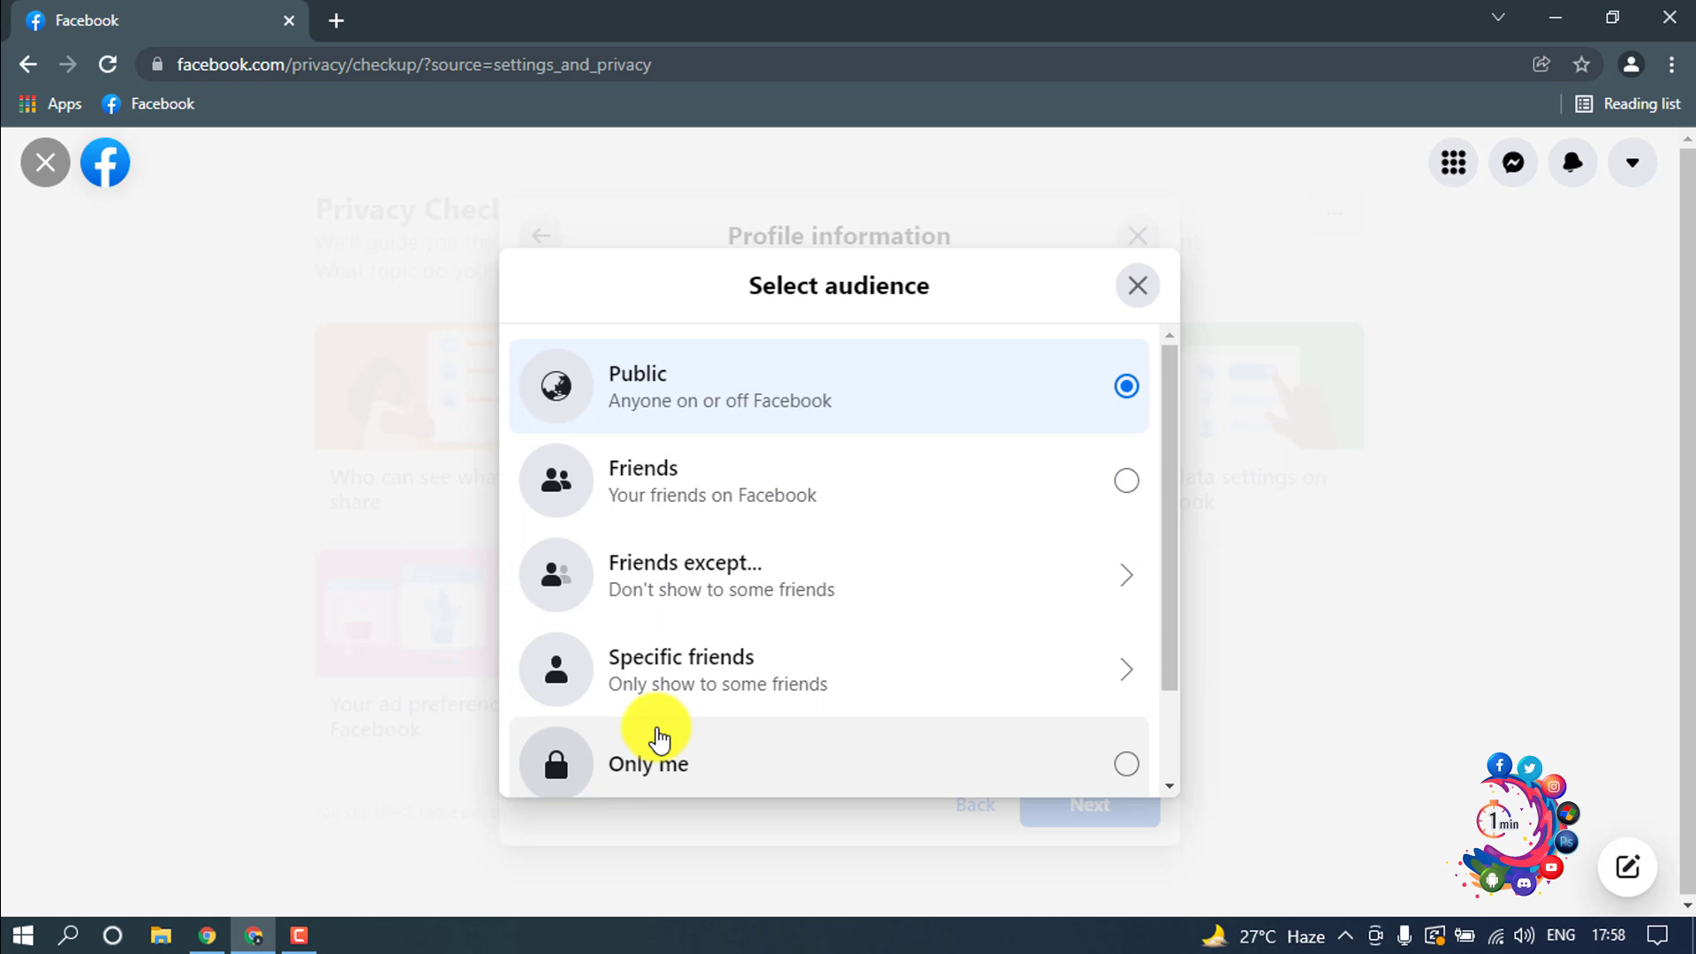
{"action": "left_click", "coordinate": [678, 769]}
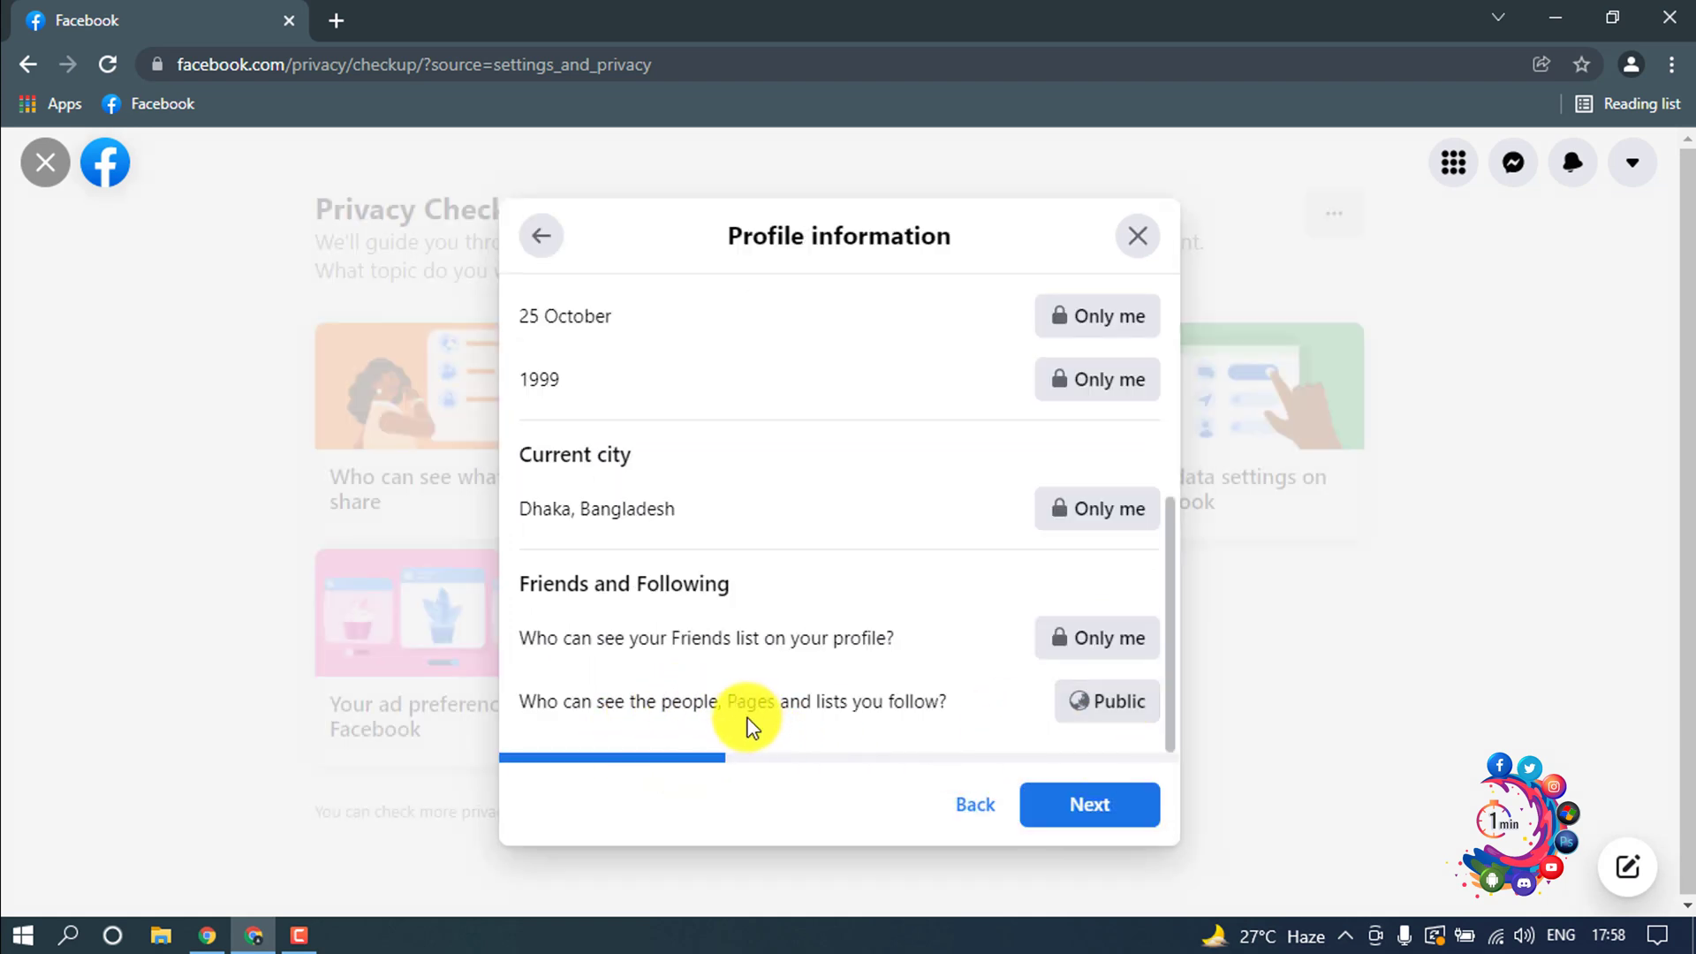
{"action": "left_click", "coordinate": [1094, 704]}
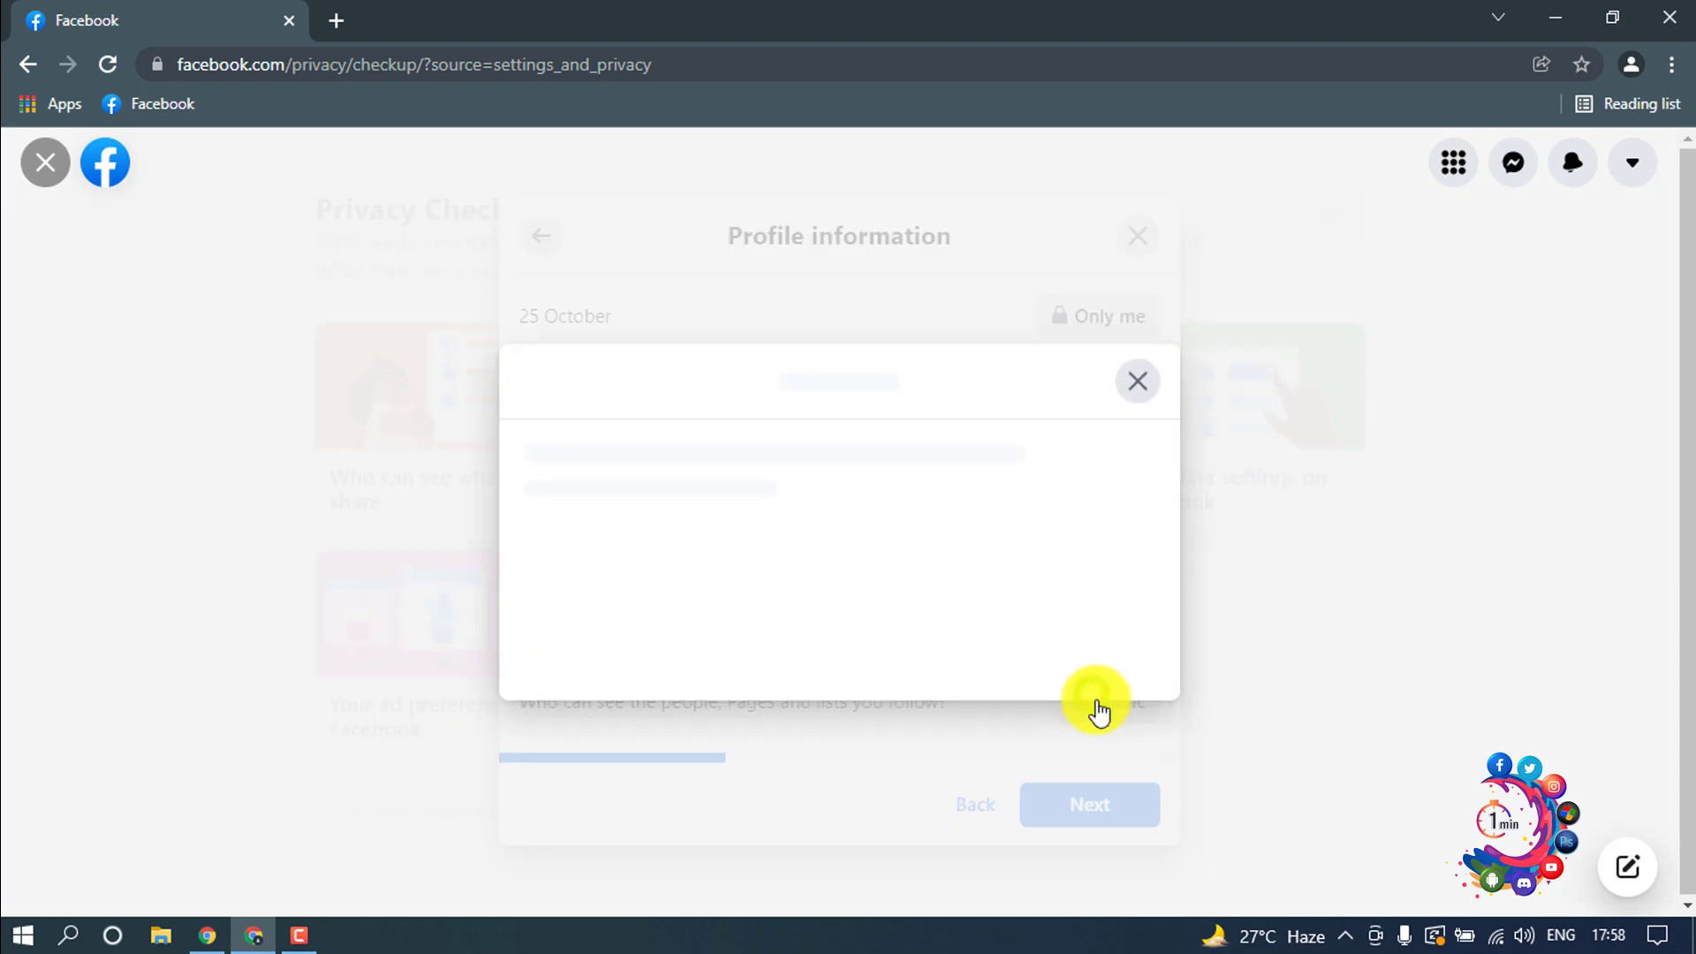
{"action": "left_click", "coordinate": [659, 765]}
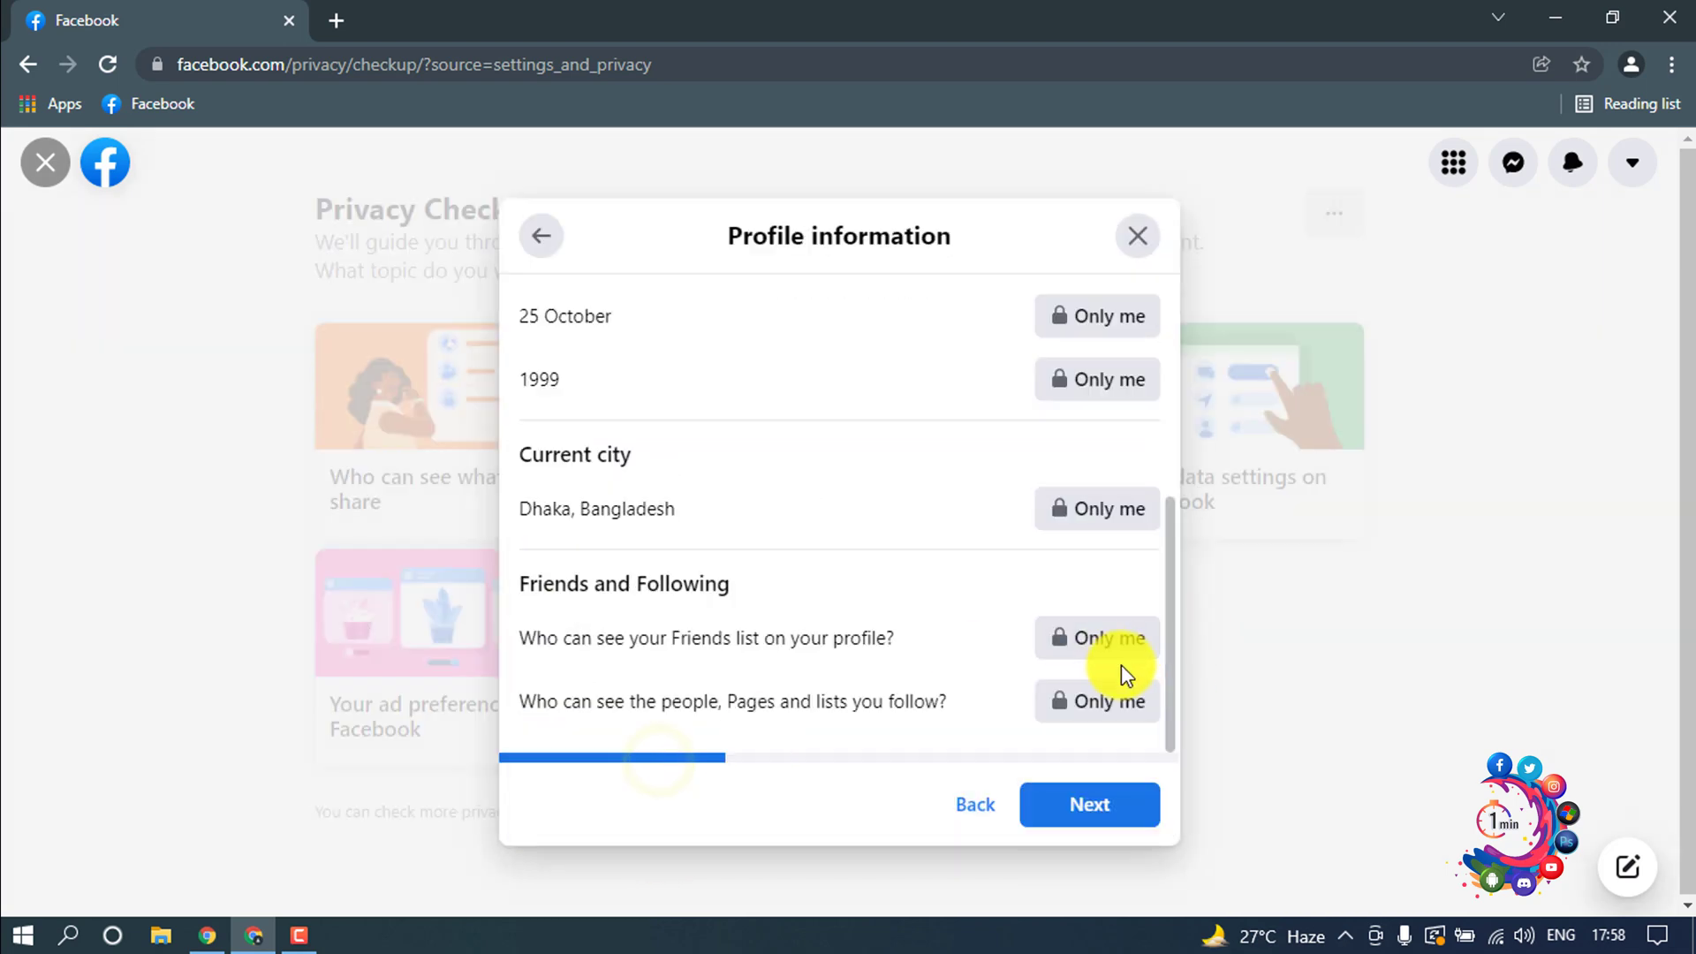
Set the audience for future posts to Only me
{"action": "left_click", "coordinate": [1089, 805]}
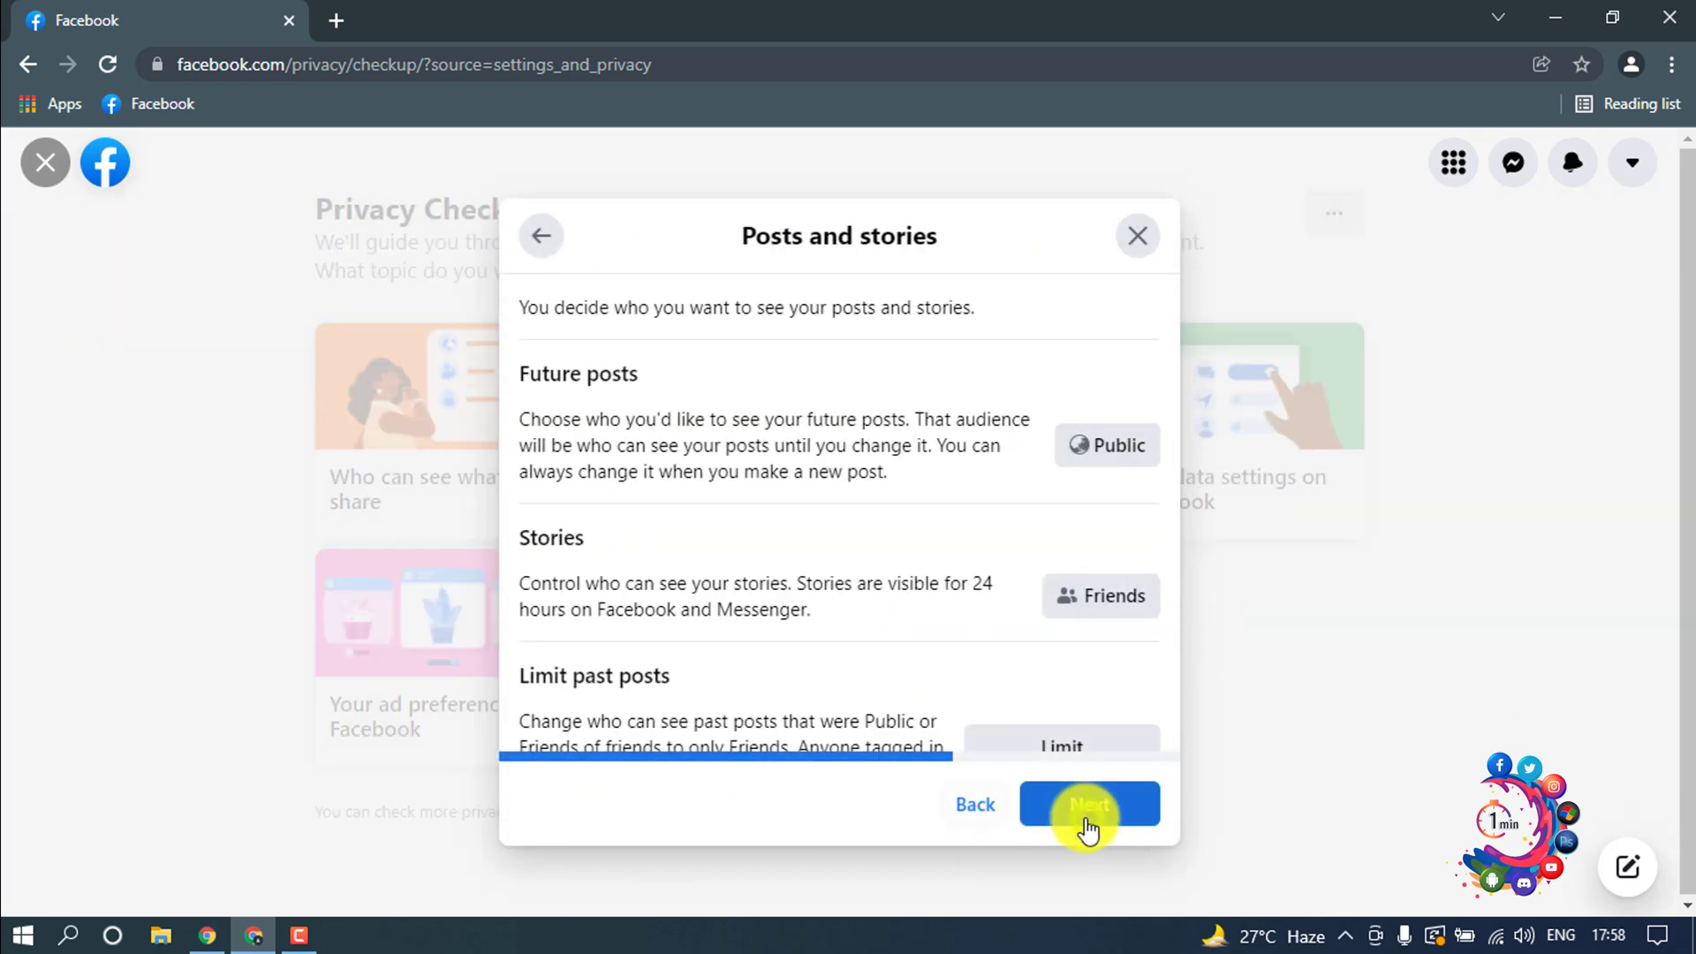
{"action": "left_click", "coordinate": [1136, 451]}
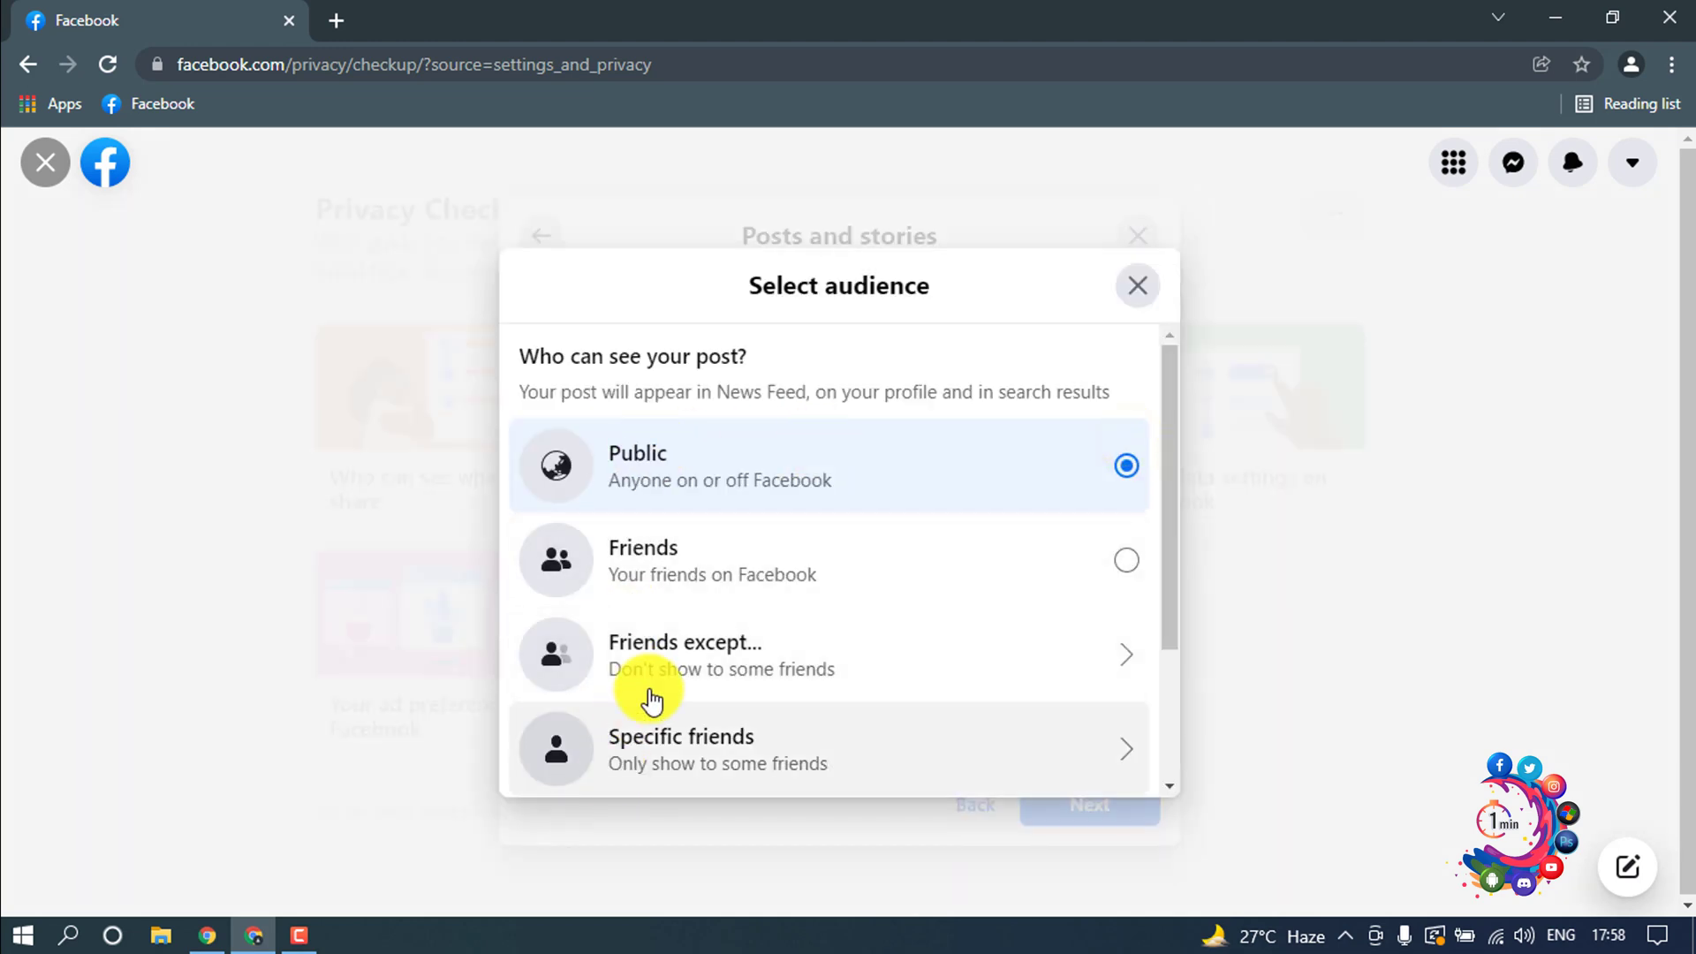
{"action": "scroll", "coordinate": [649, 693], "scroll_direction": "down", "scroll_amount": 2}
{"action": "left_click", "coordinate": [659, 687]}
{"action": "scroll", "coordinate": [684, 629], "scroll_direction": "down", "scroll_amount": 1}
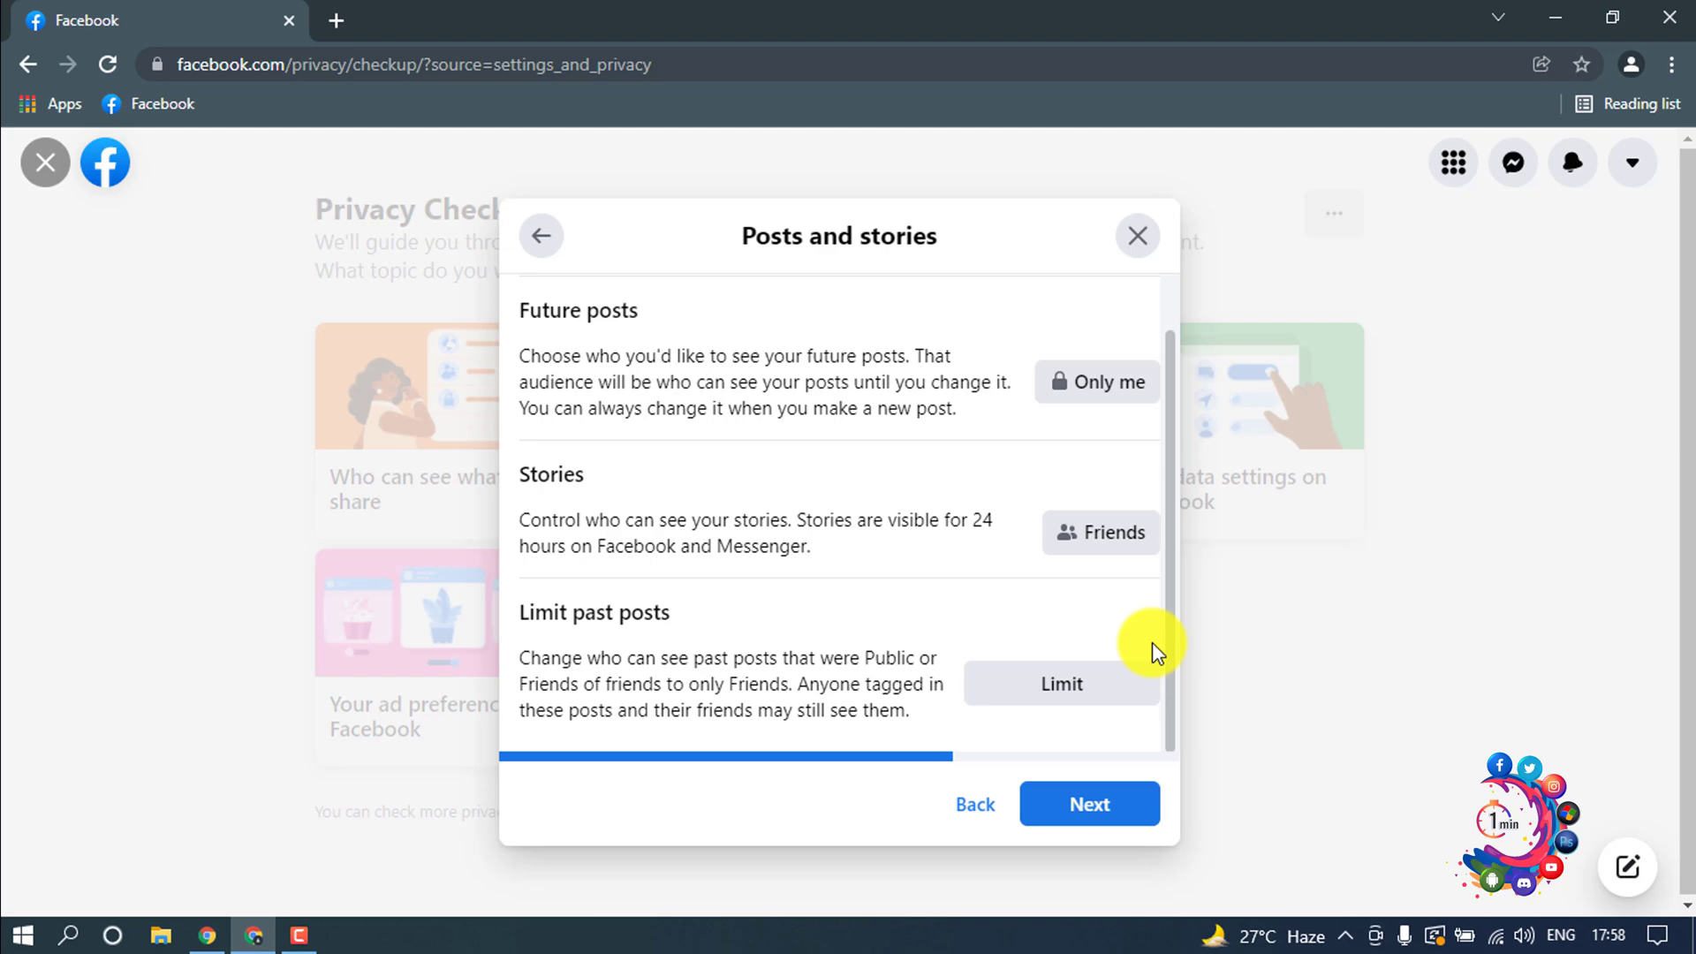
Limit all past posts to Friends and finish the topic without blocking anyone
{"action": "left_click", "coordinate": [1094, 686]}
{"action": "left_click", "coordinate": [1113, 596]}
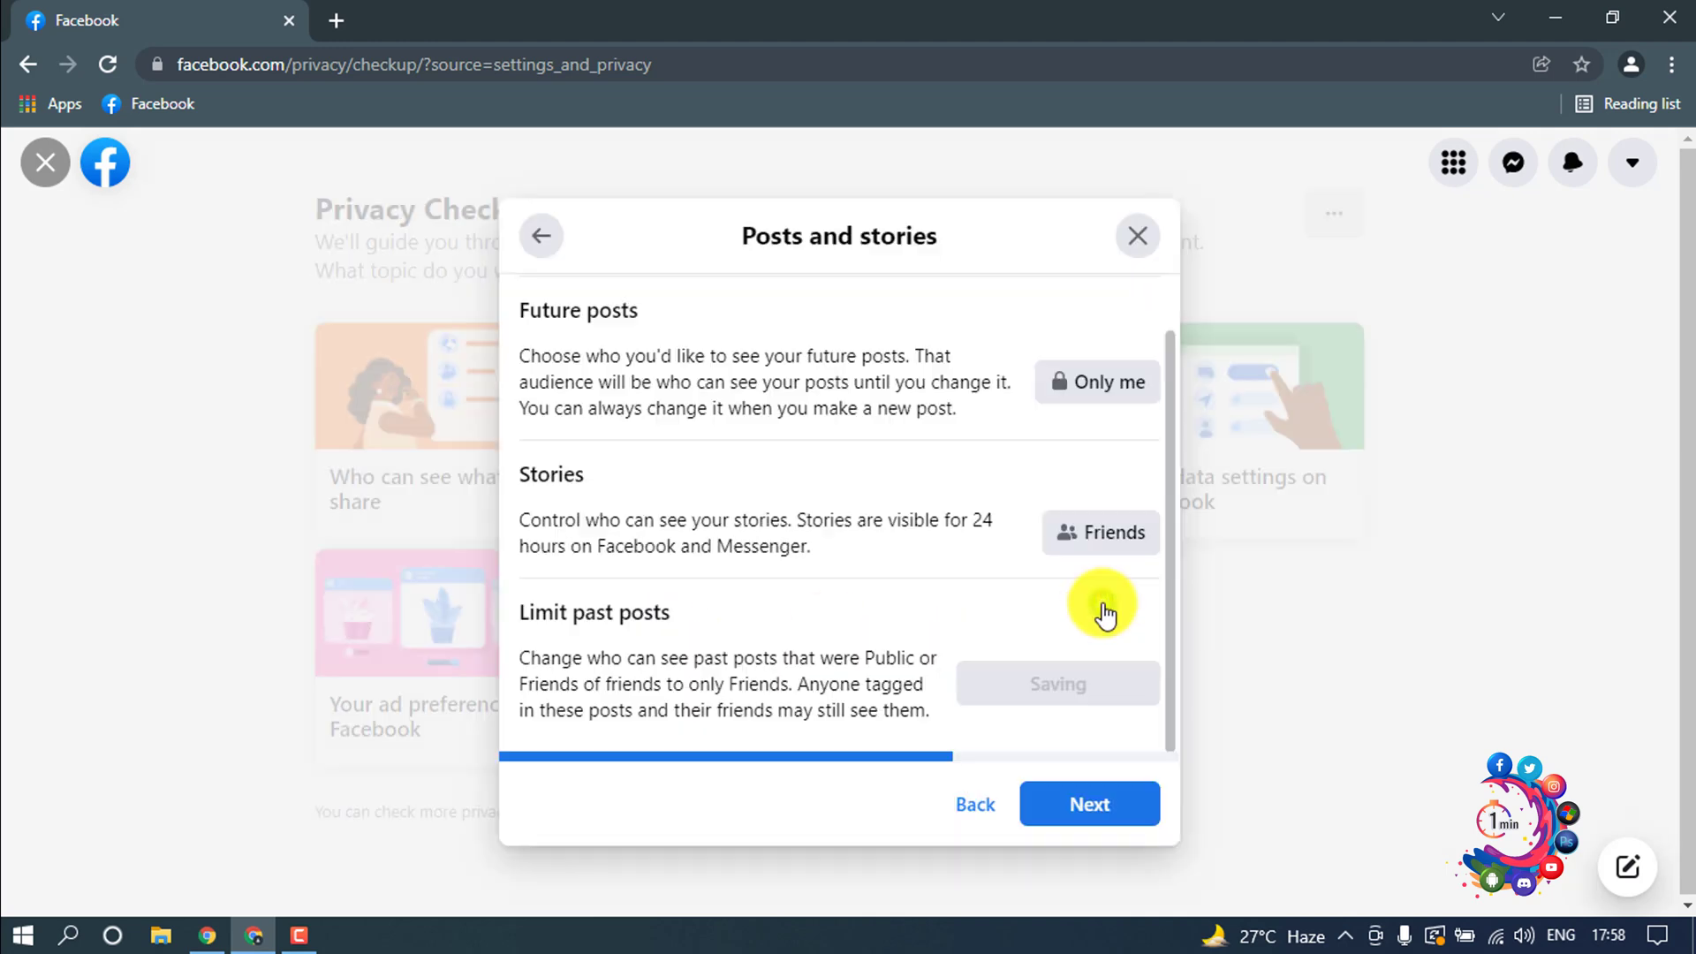
{"action": "left_click", "coordinate": [1082, 800]}
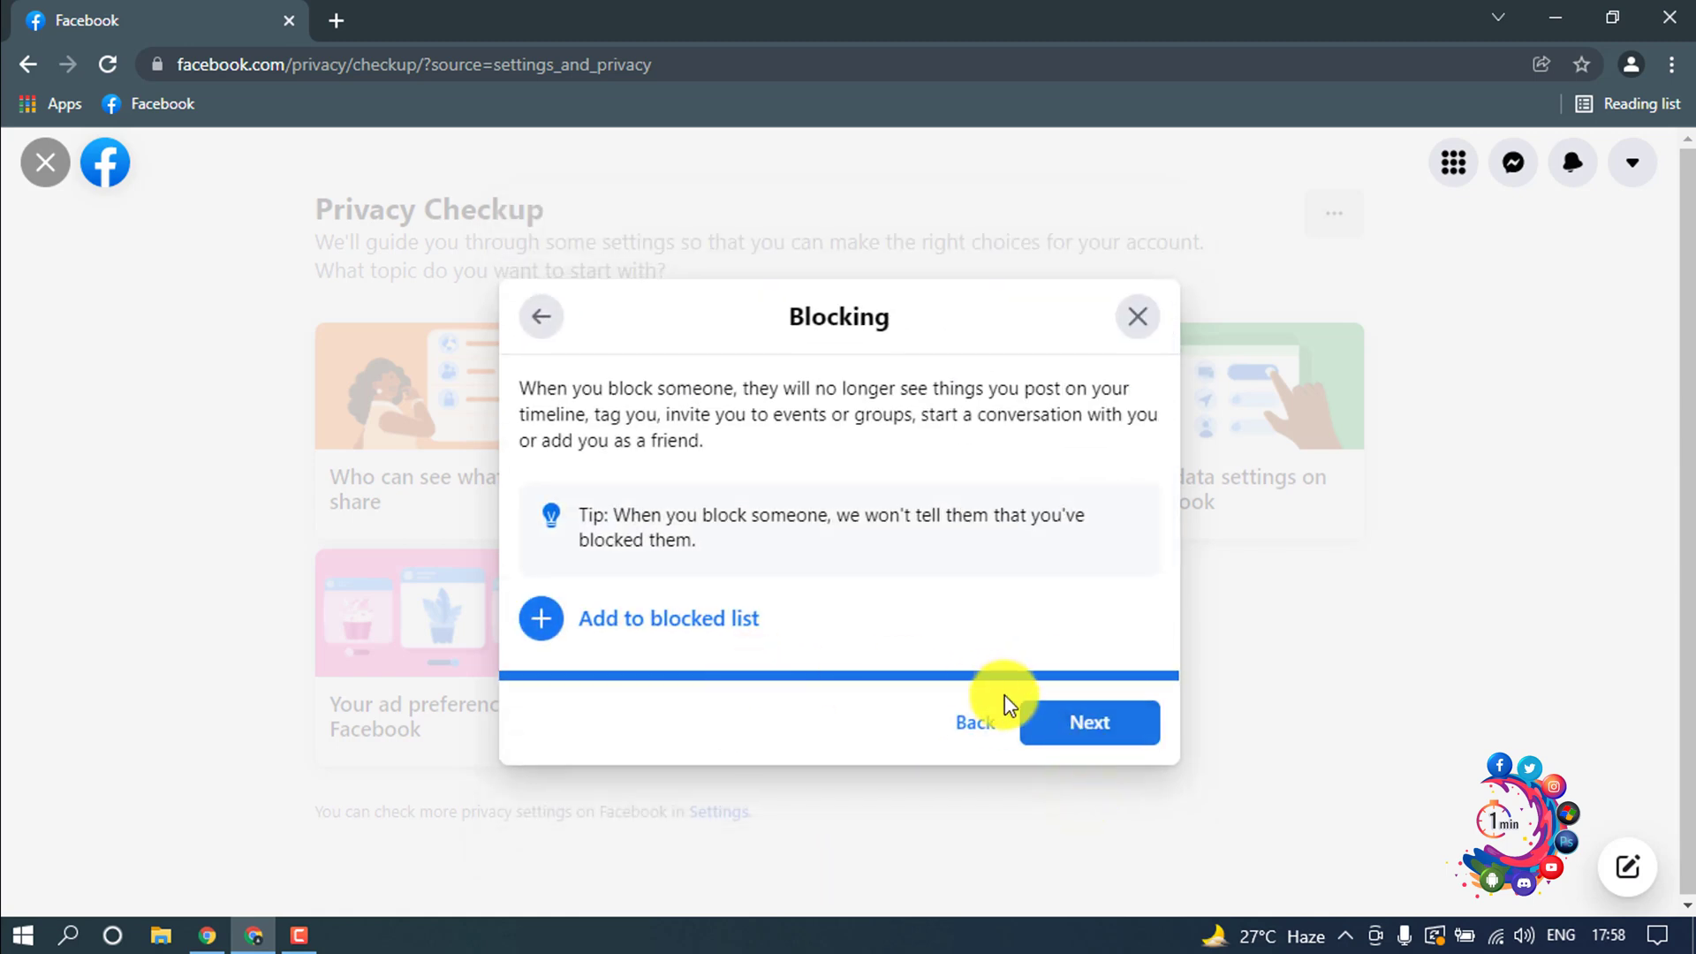
{"action": "left_click", "coordinate": [1050, 736]}
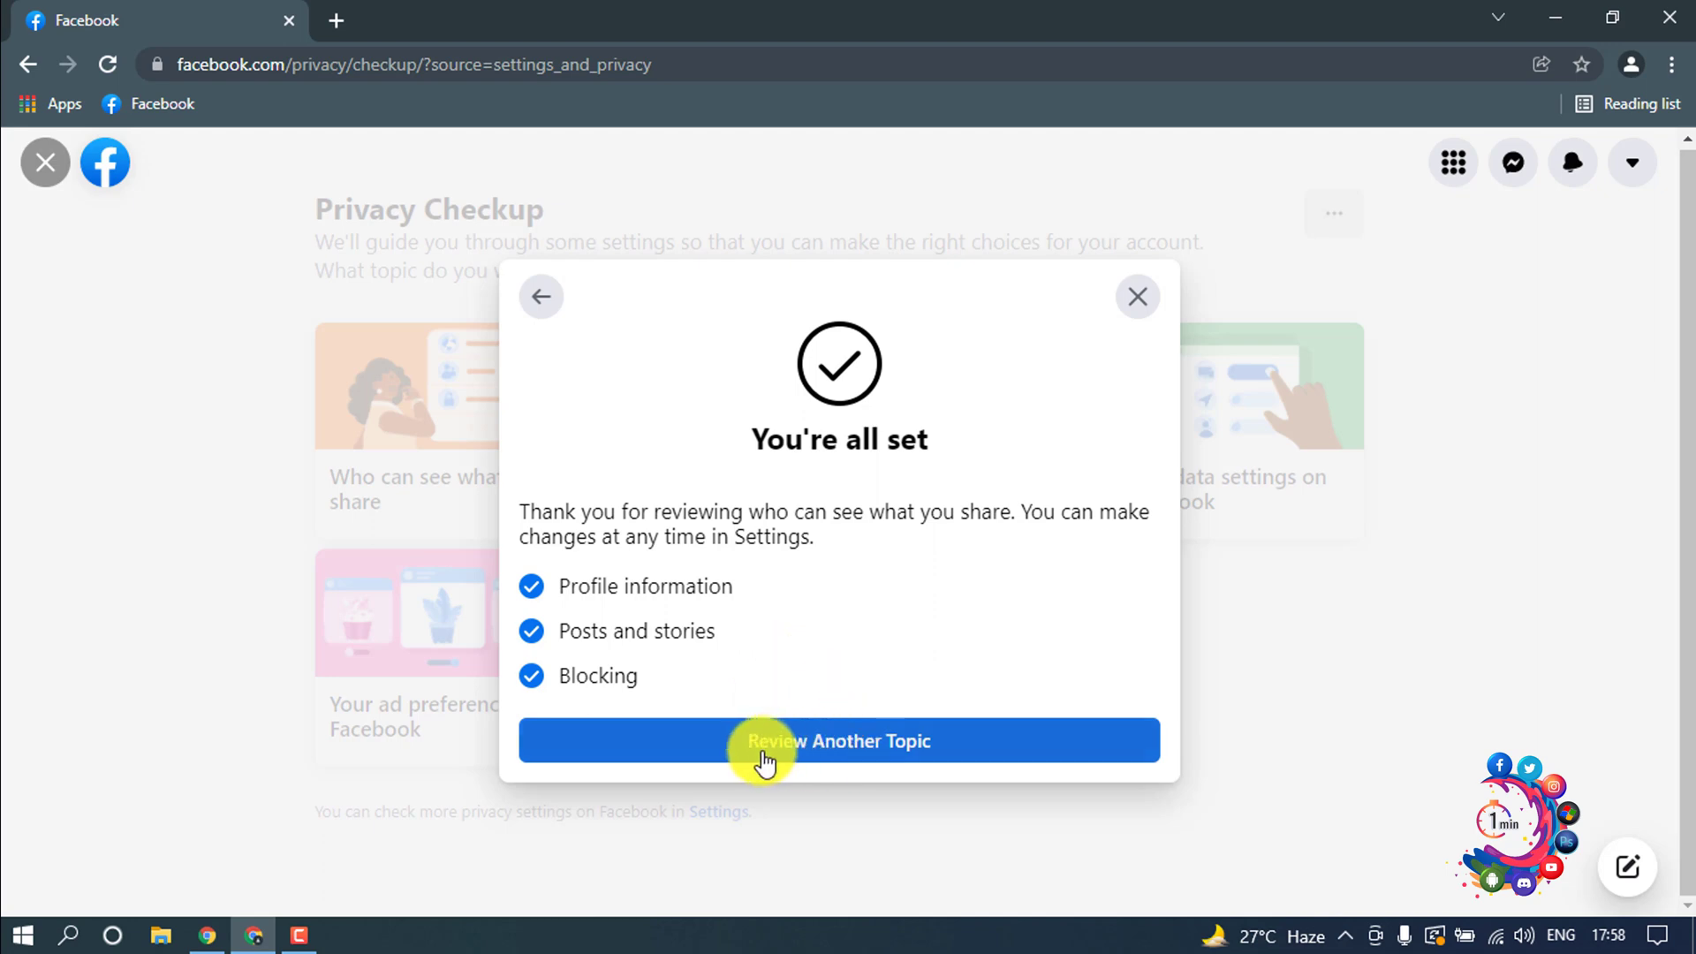
Step through the account security topic's password, two-factor and login alert pages without changes
{"action": "left_click", "coordinate": [879, 755]}
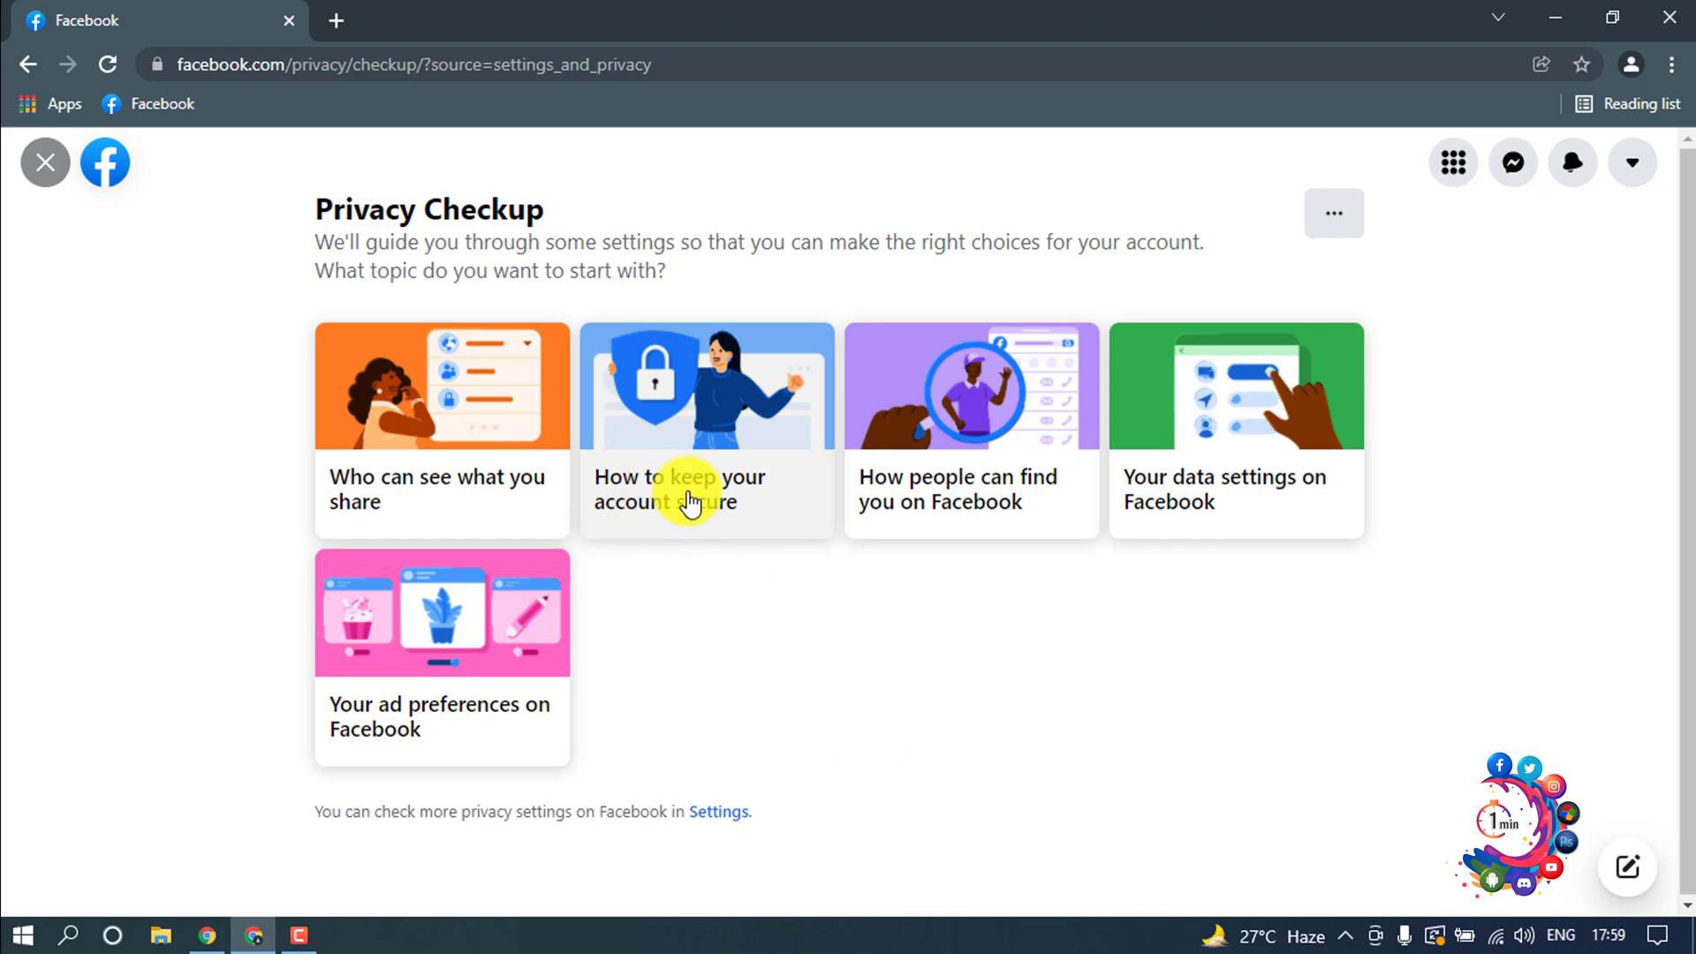
{"action": "left_click", "coordinate": [704, 465]}
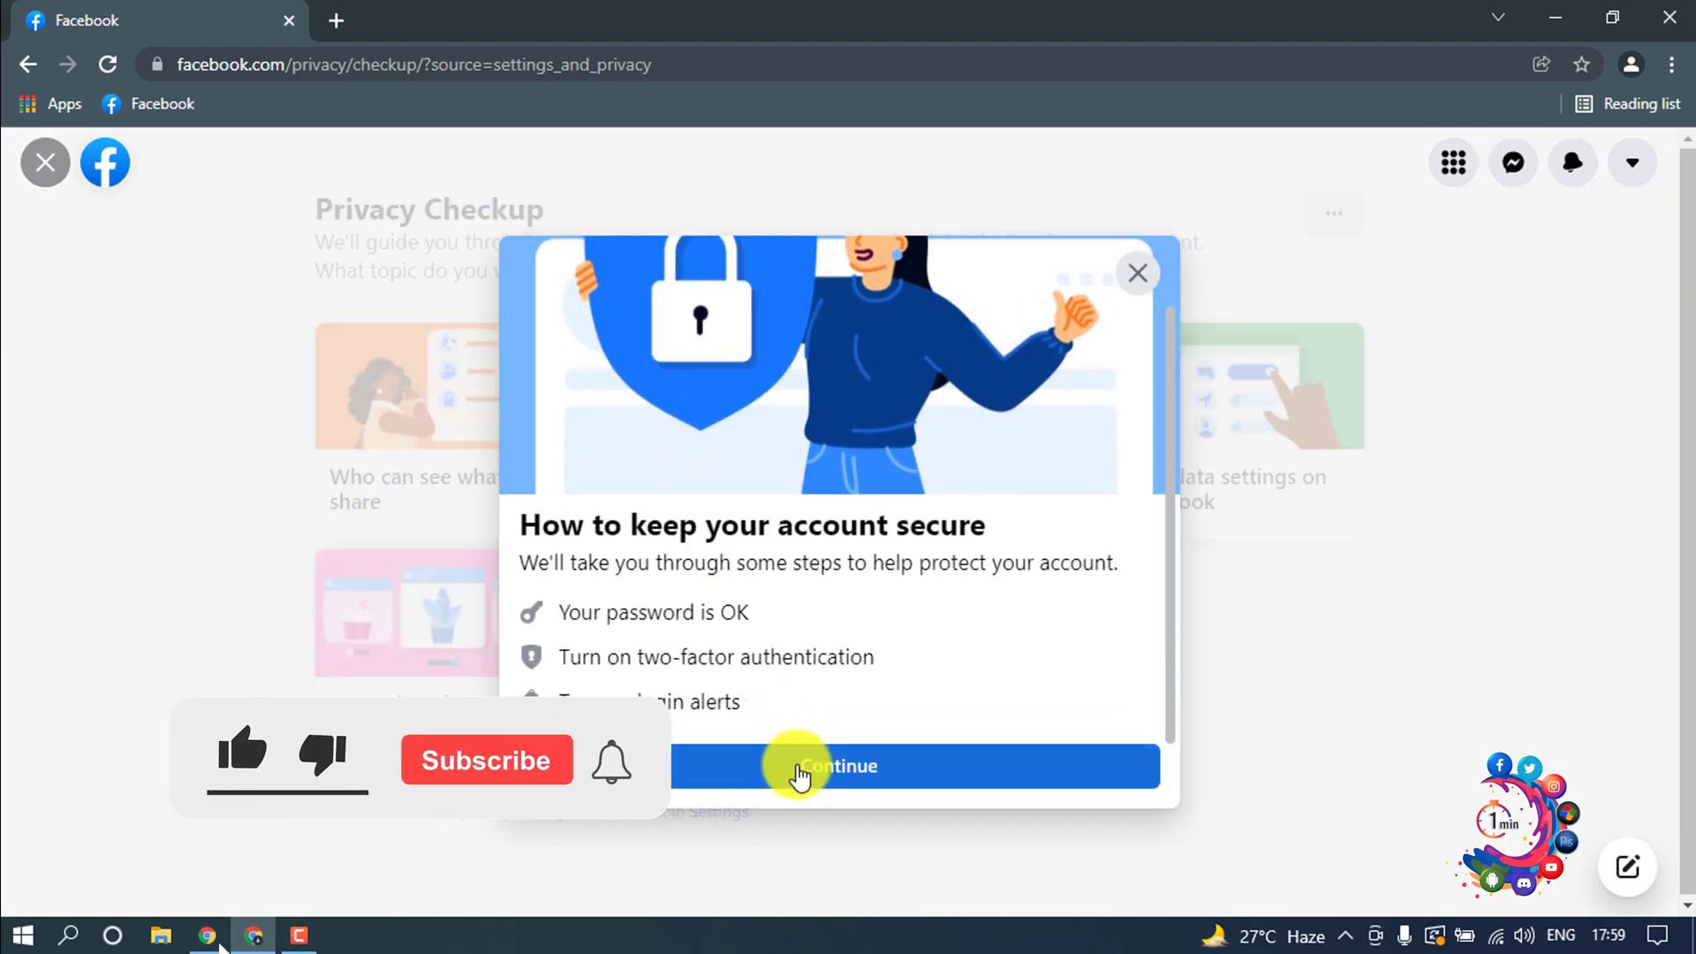
{"action": "left_click", "coordinate": [796, 771]}
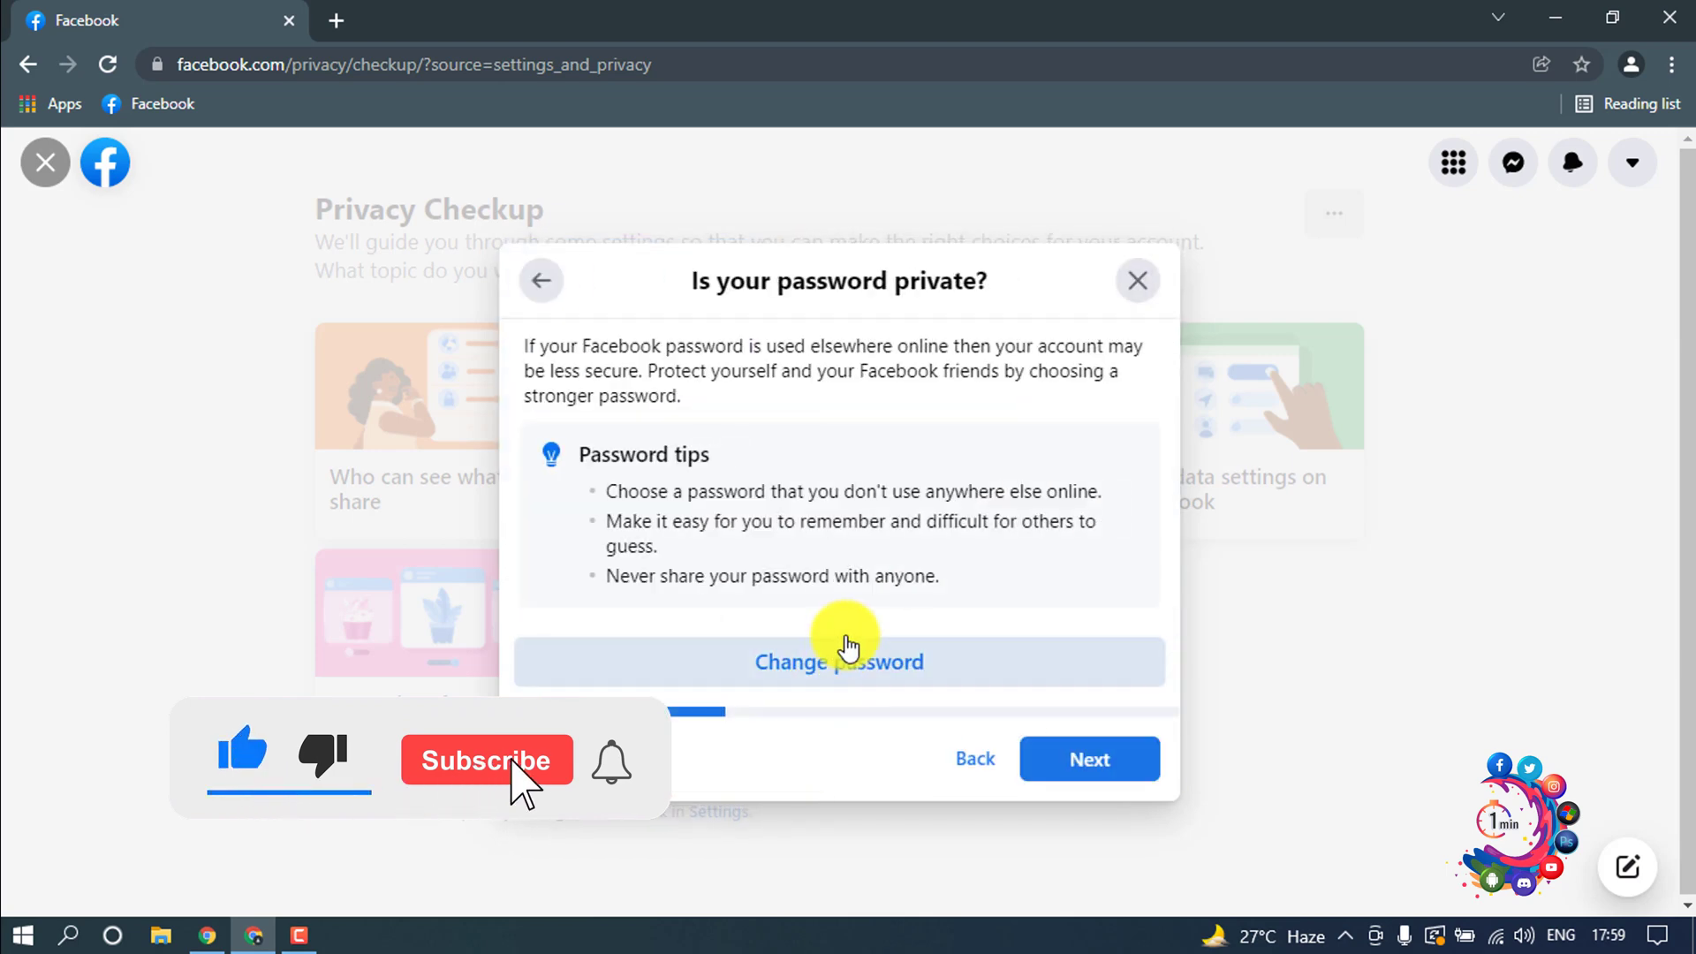
{"action": "left_click", "coordinate": [1047, 760]}
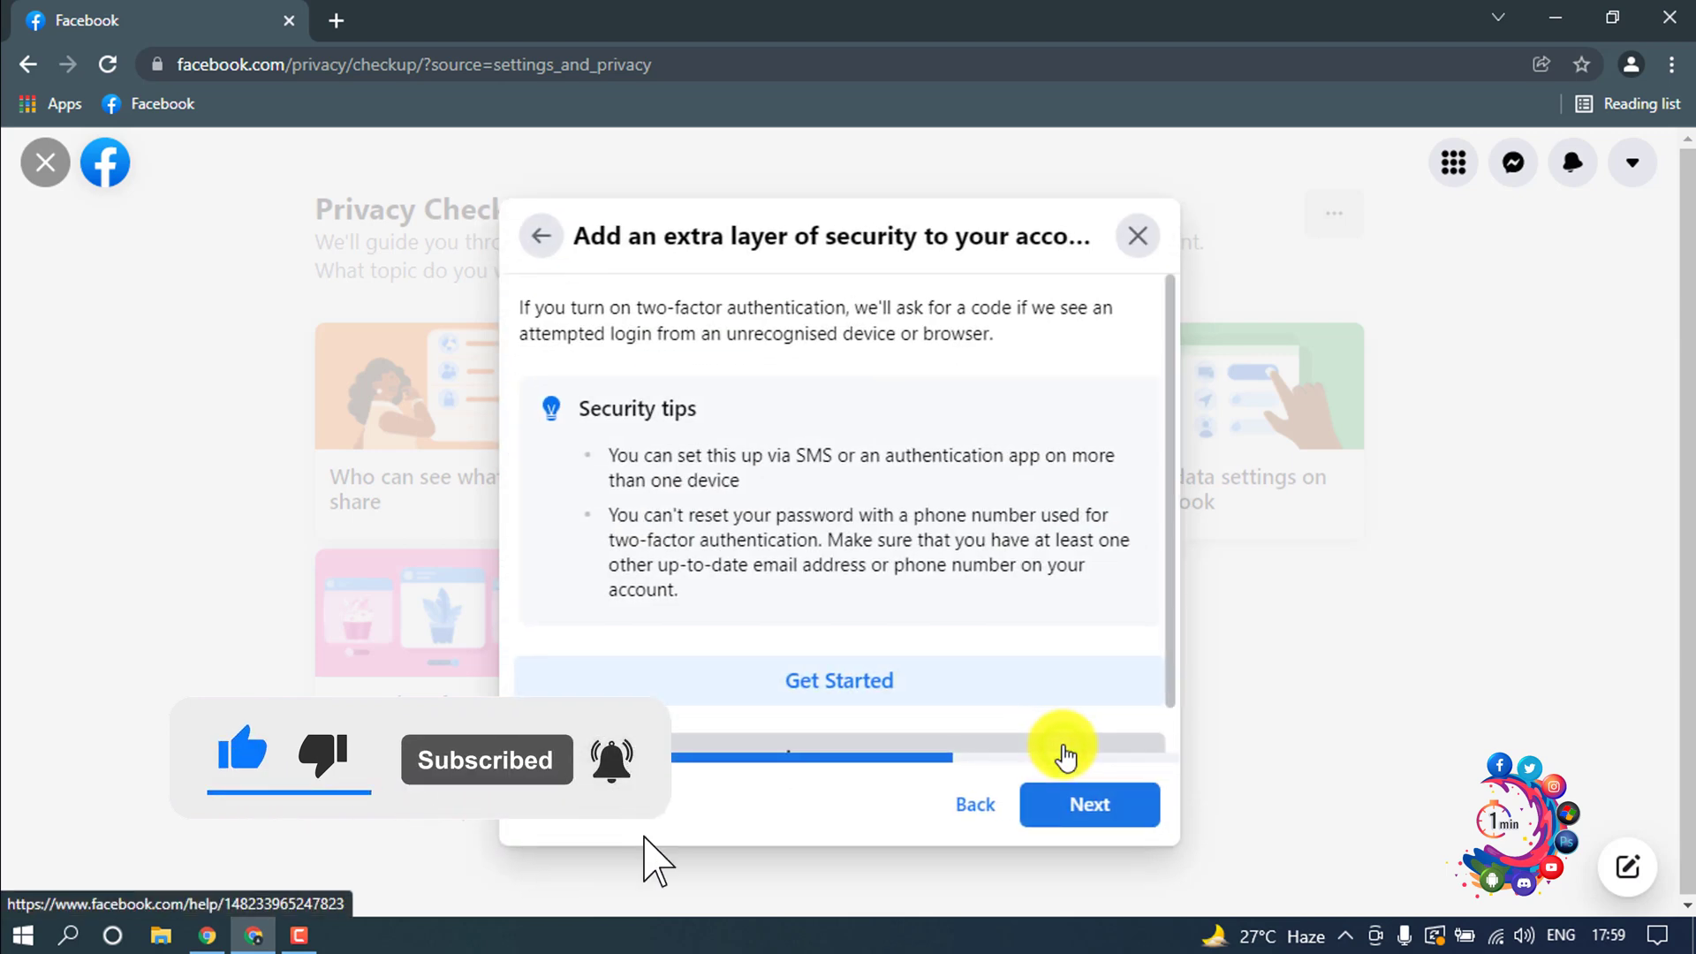
{"action": "left_click", "coordinate": [1060, 802]}
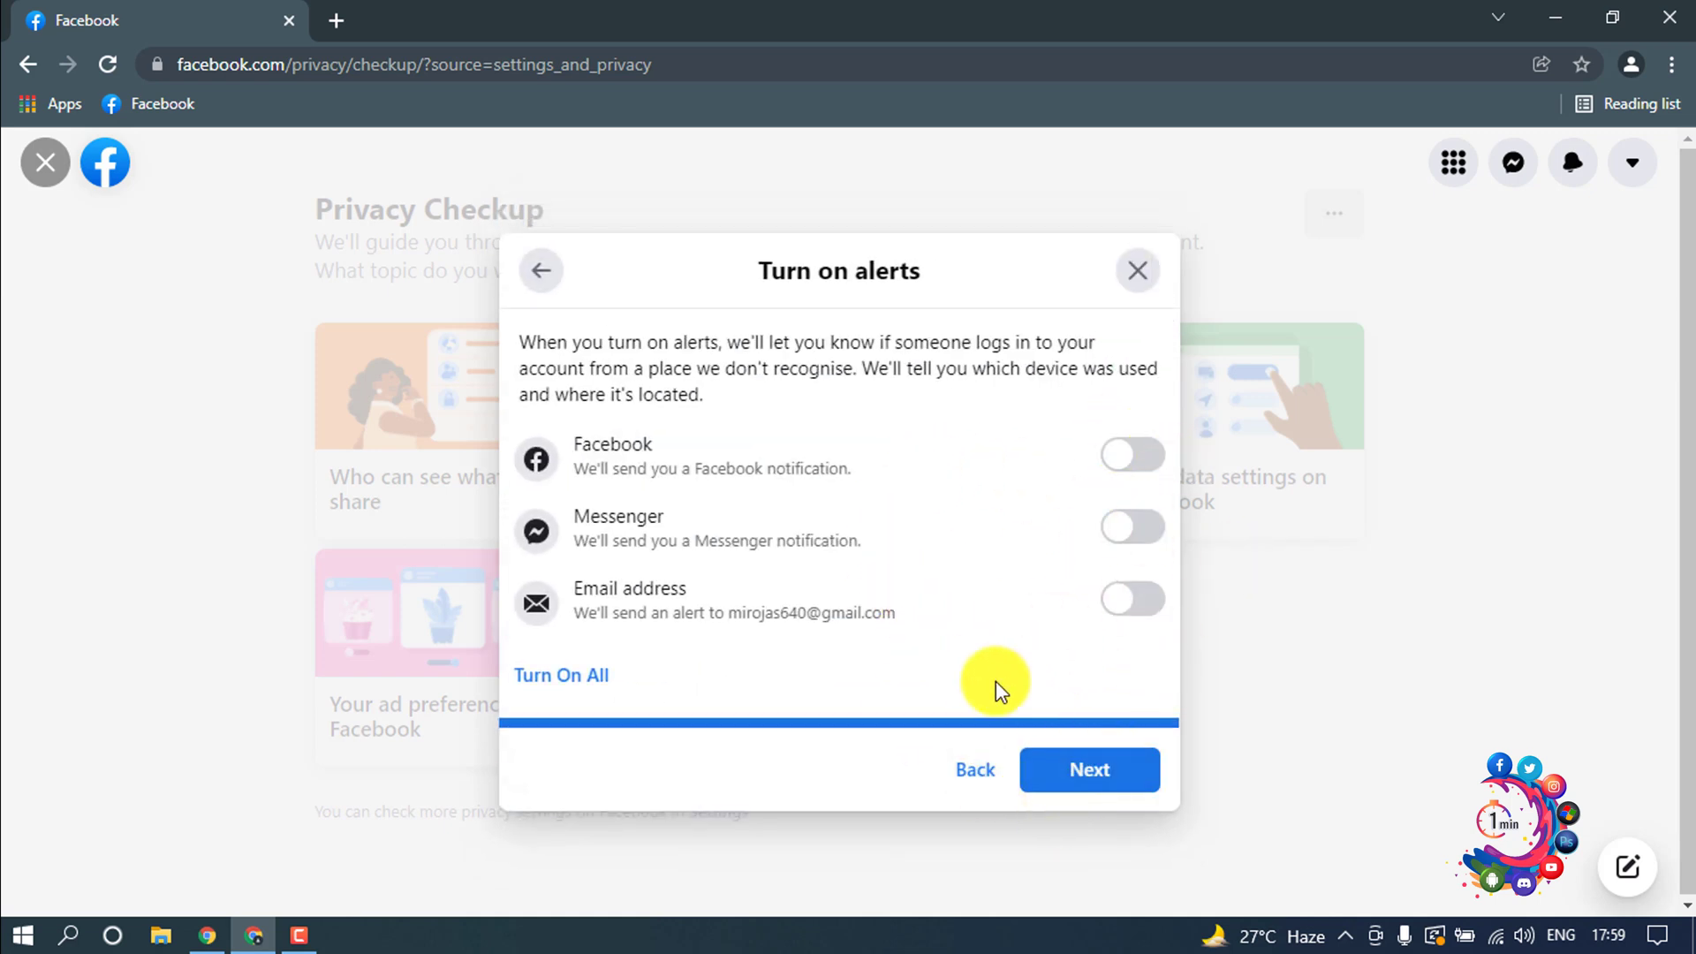
{"action": "left_click", "coordinate": [1092, 789]}
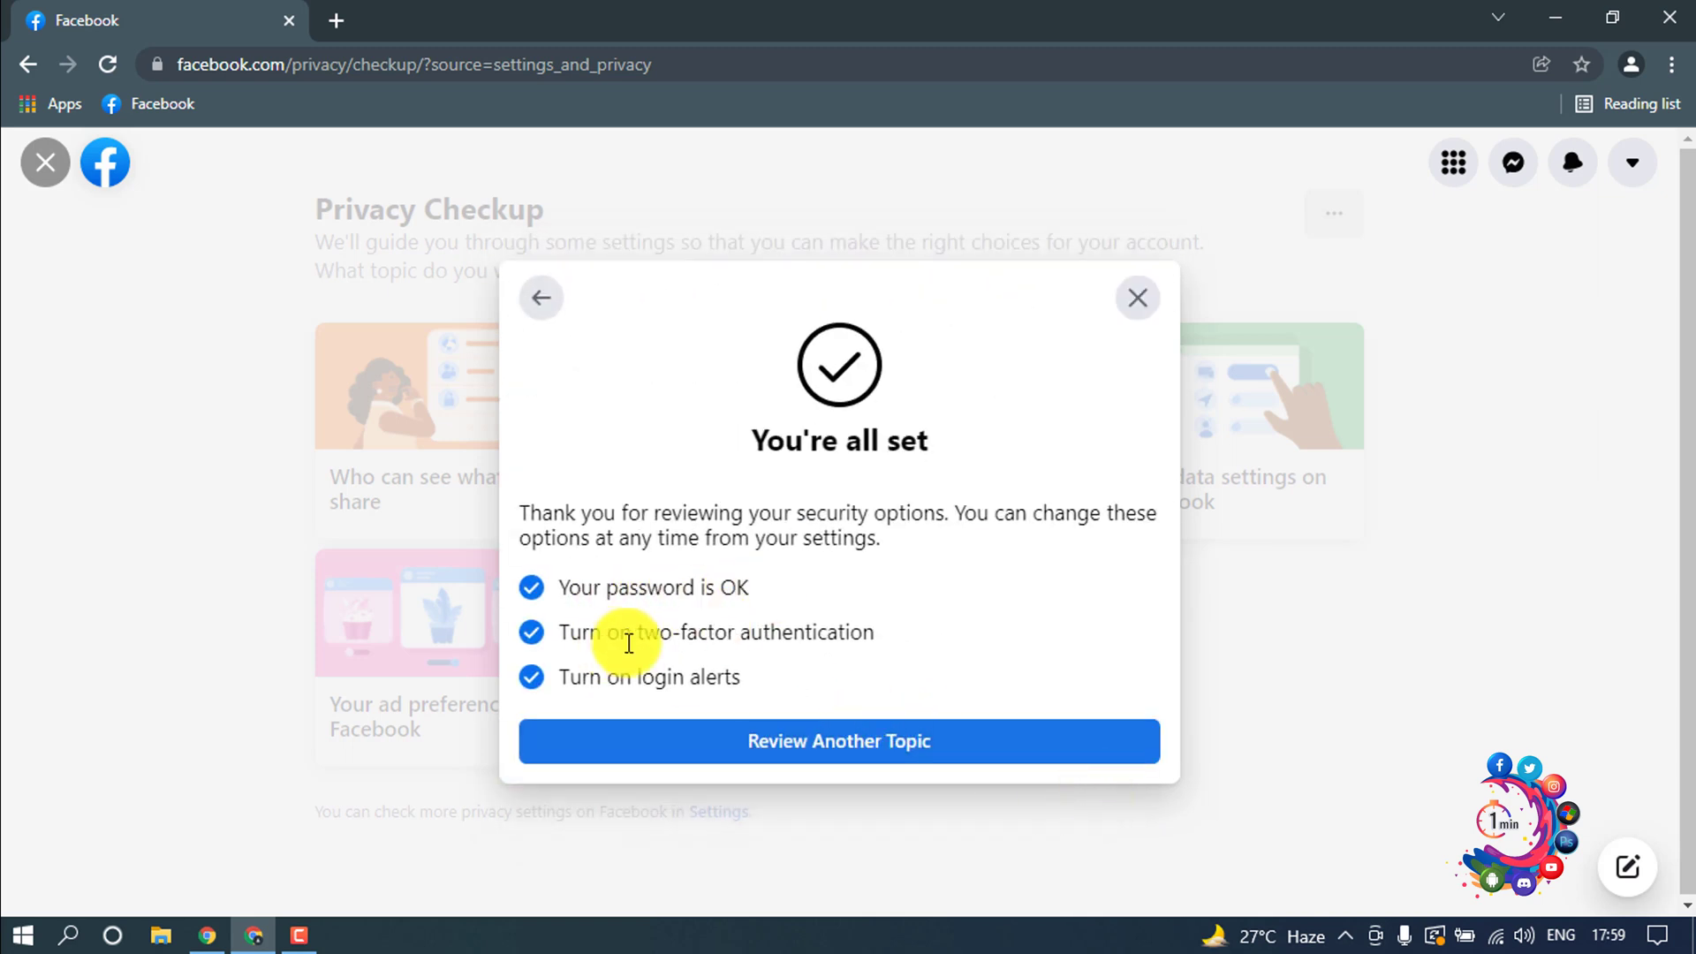
Open the How people can find you topic and advance to phone and email lookup
{"action": "left_click", "coordinate": [781, 756]}
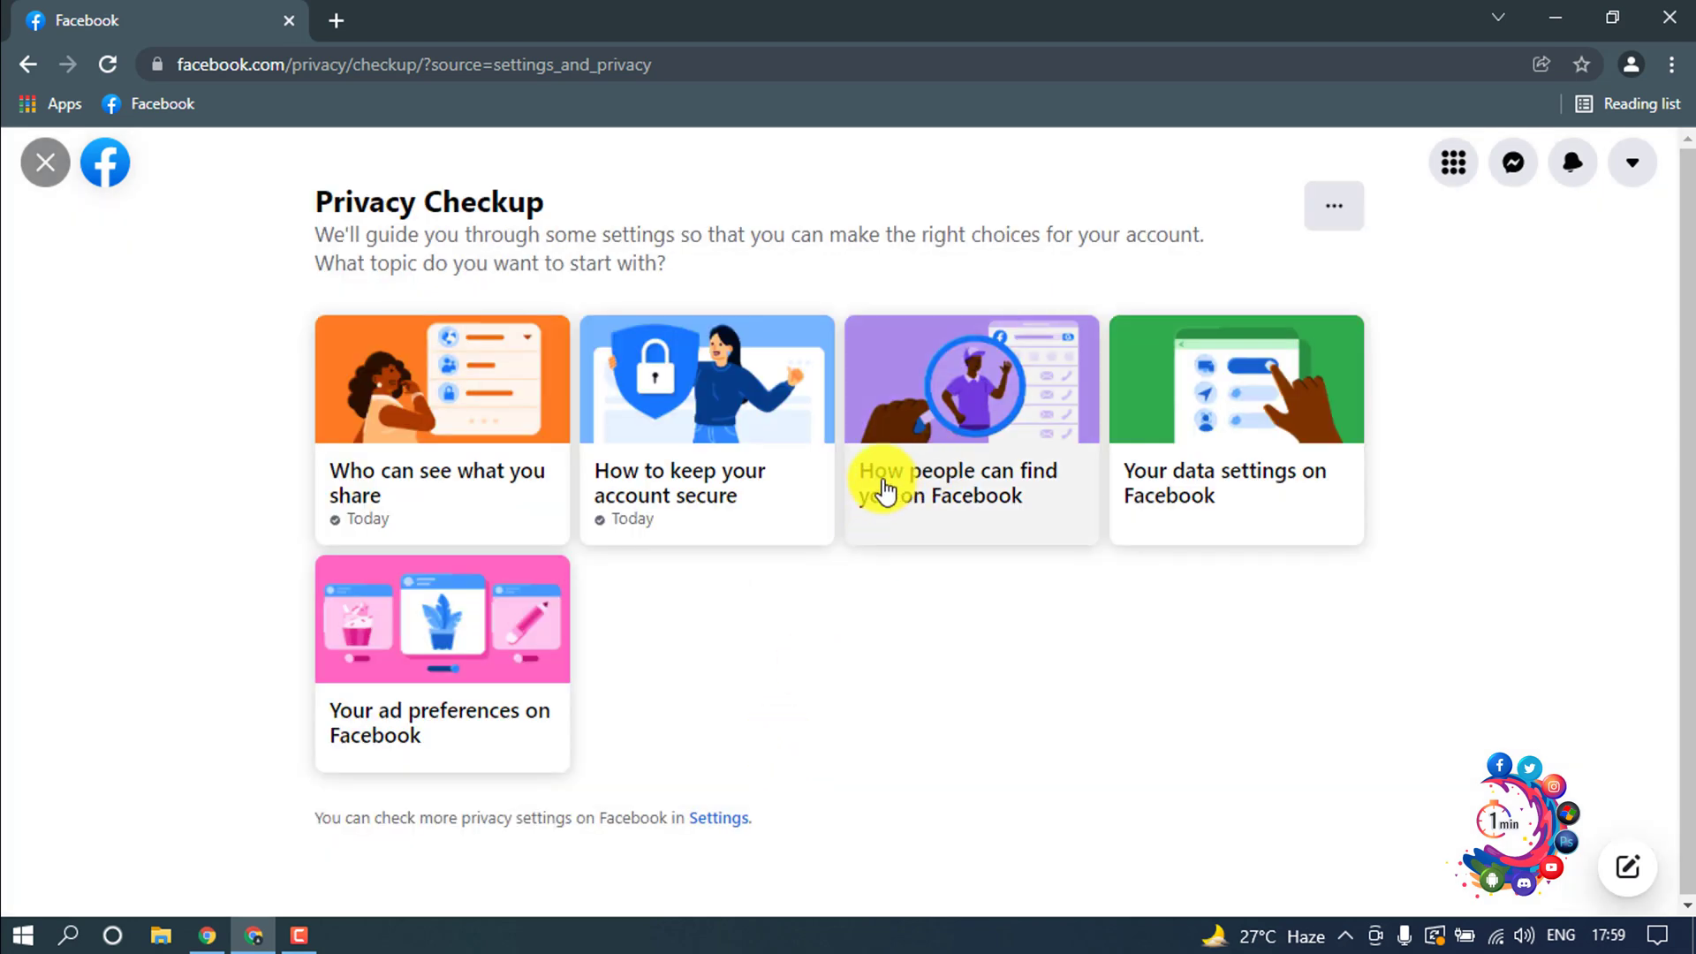
{"action": "left_click", "coordinate": [946, 400]}
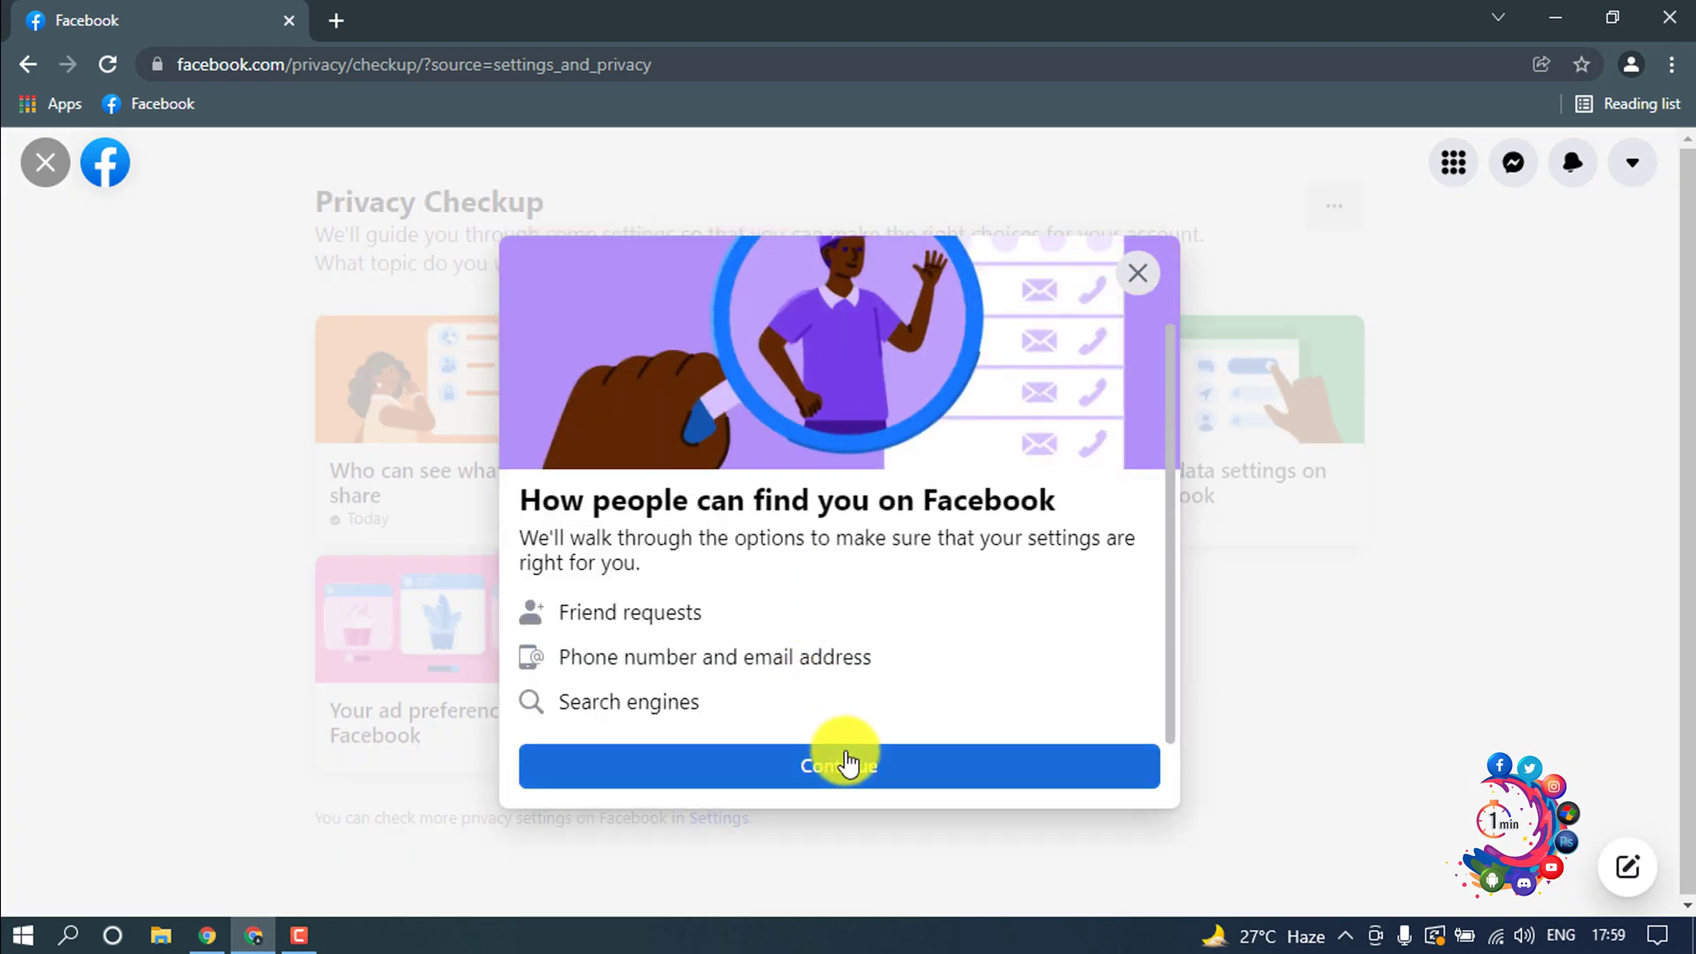
{"action": "left_click", "coordinate": [846, 765]}
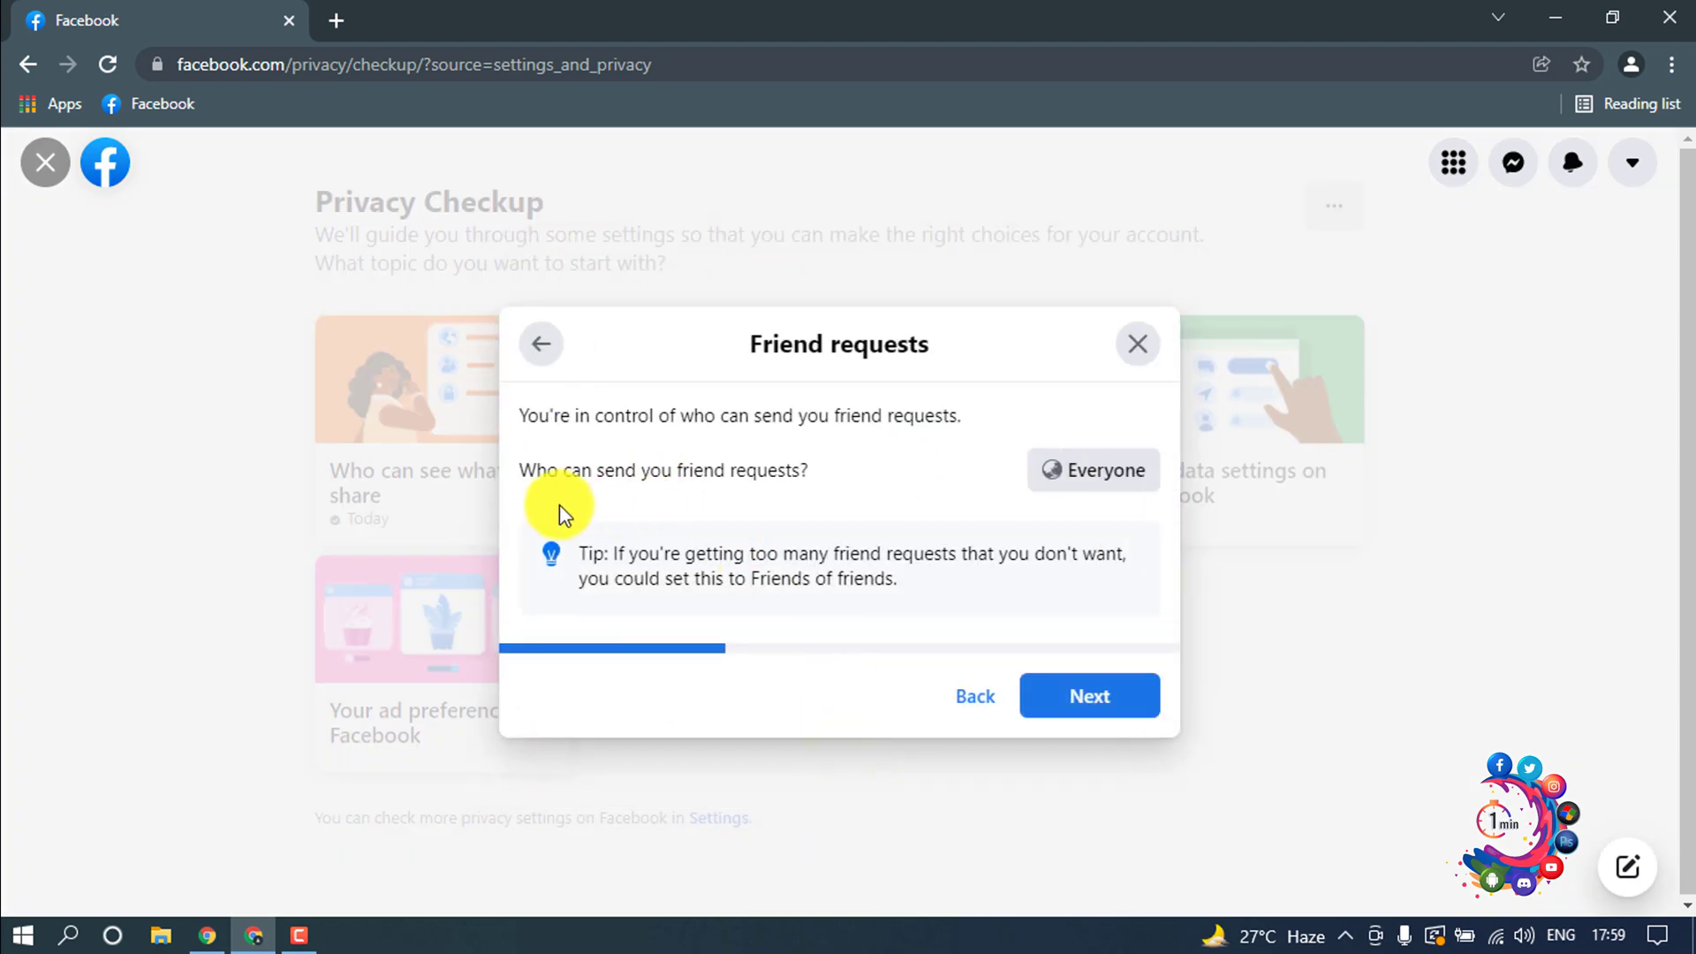
{"action": "left_click", "coordinate": [1090, 472]}
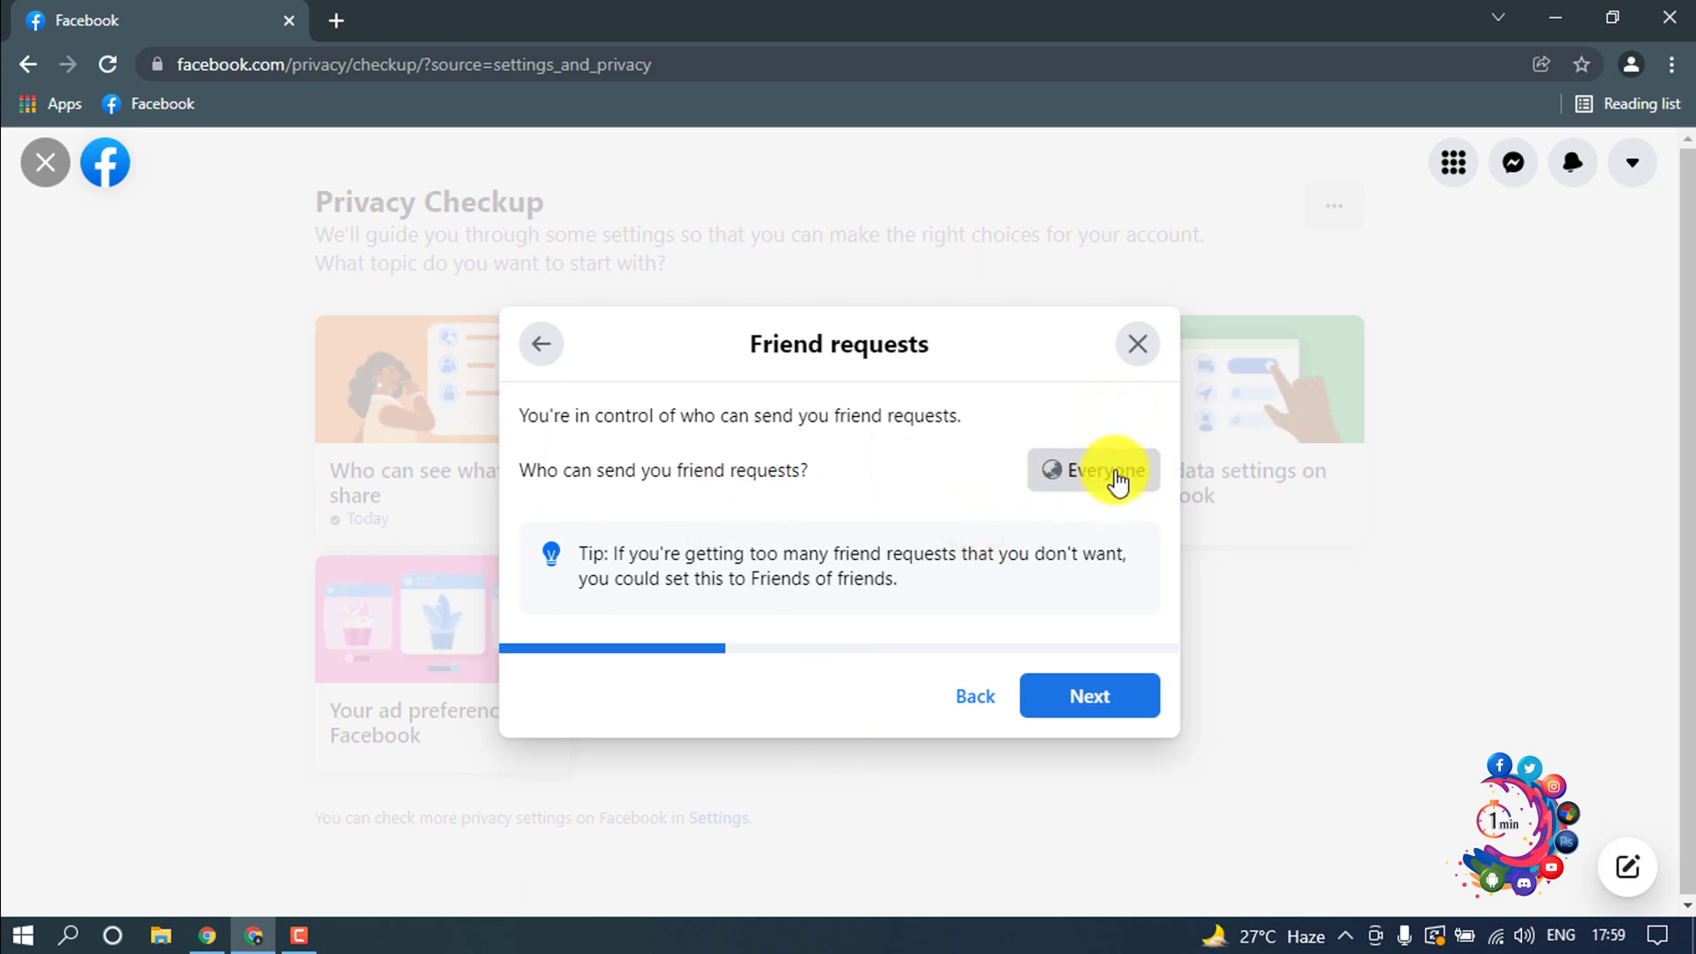
{"action": "left_click", "coordinate": [1065, 700]}
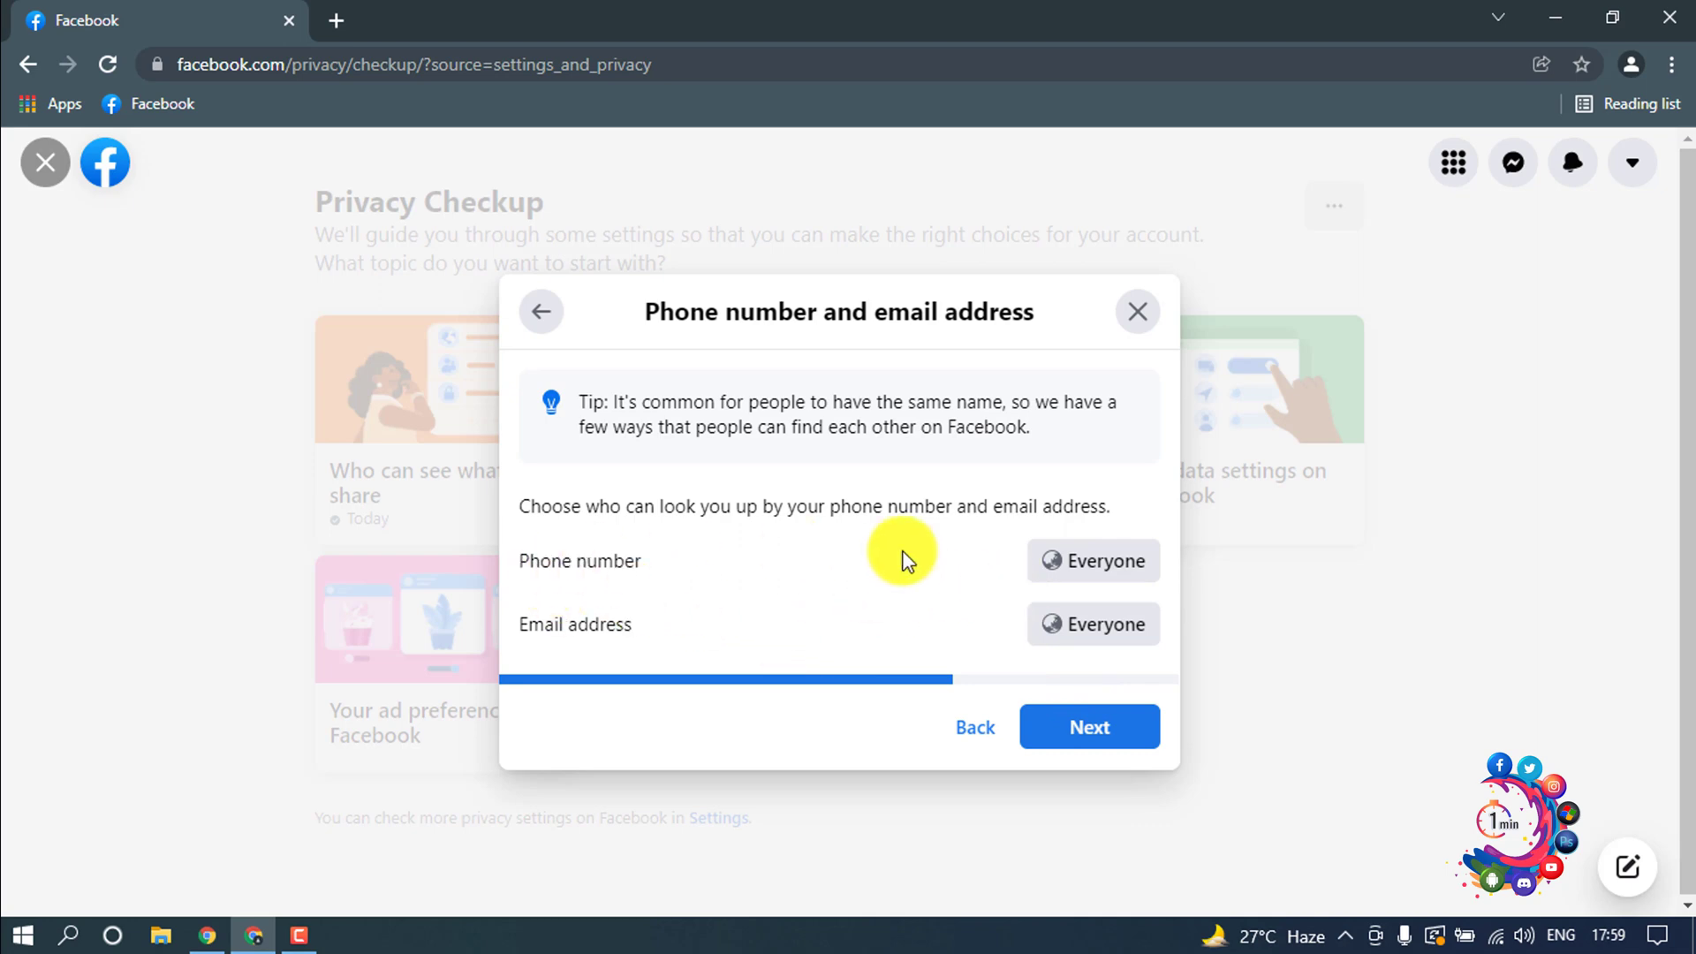
Set phone number and email lookup to Only me, leaving search engine linking on
{"action": "left_click", "coordinate": [1094, 563]}
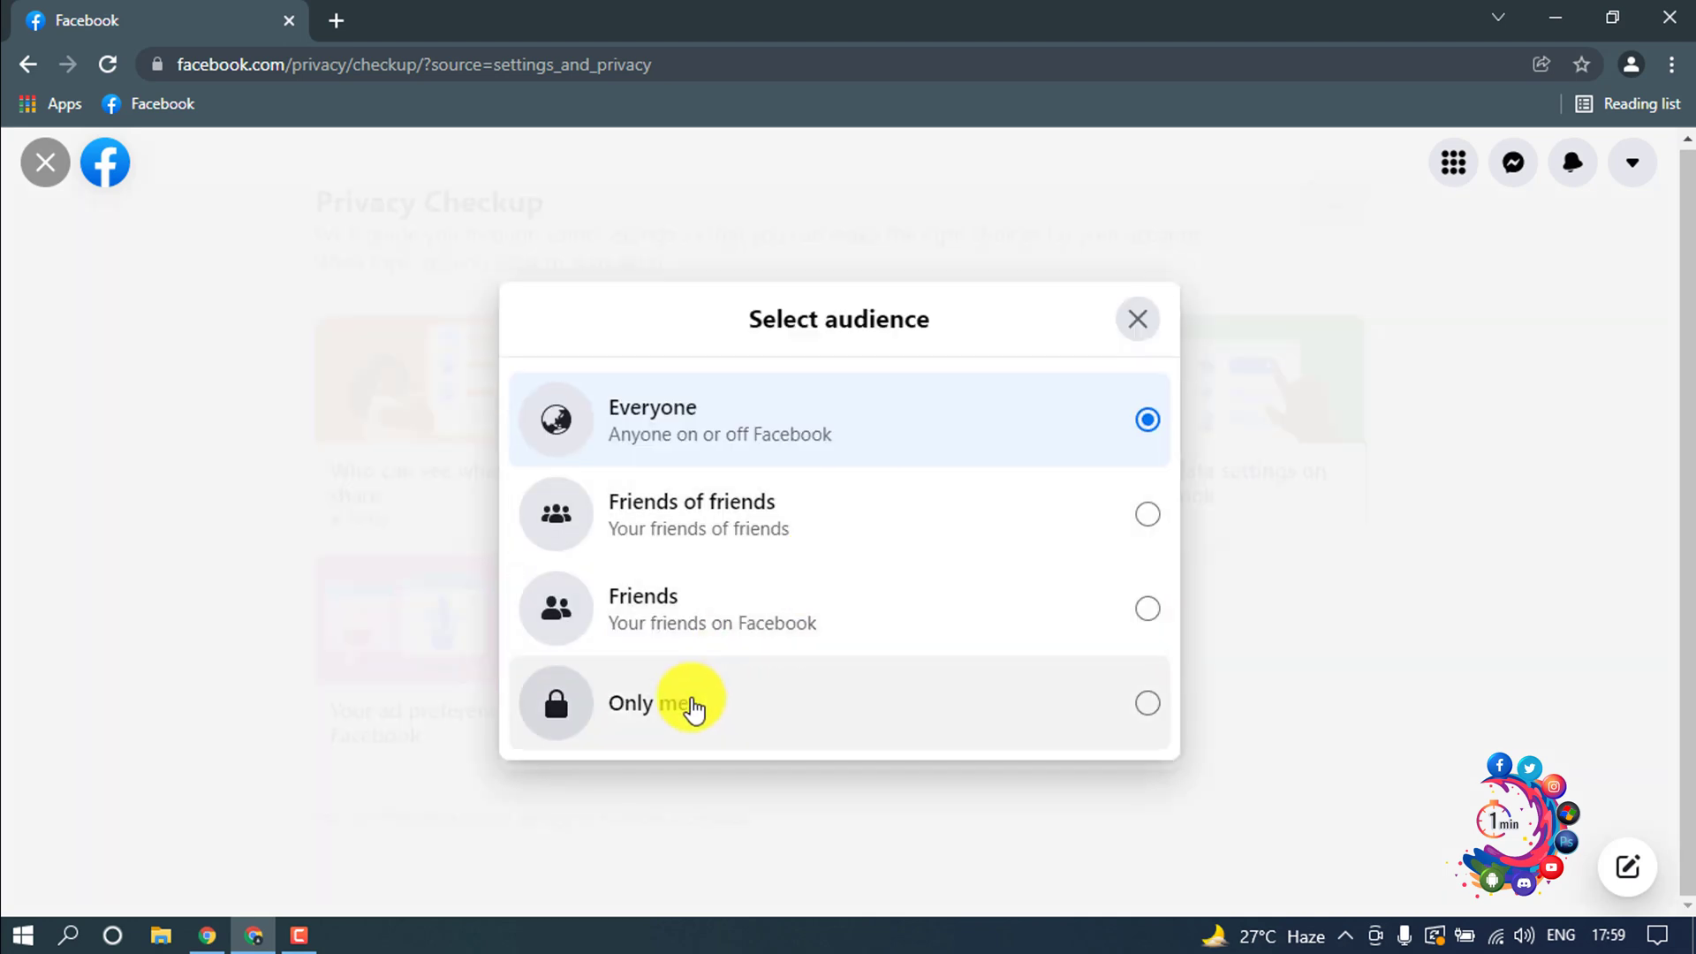
{"action": "left_click", "coordinate": [694, 707]}
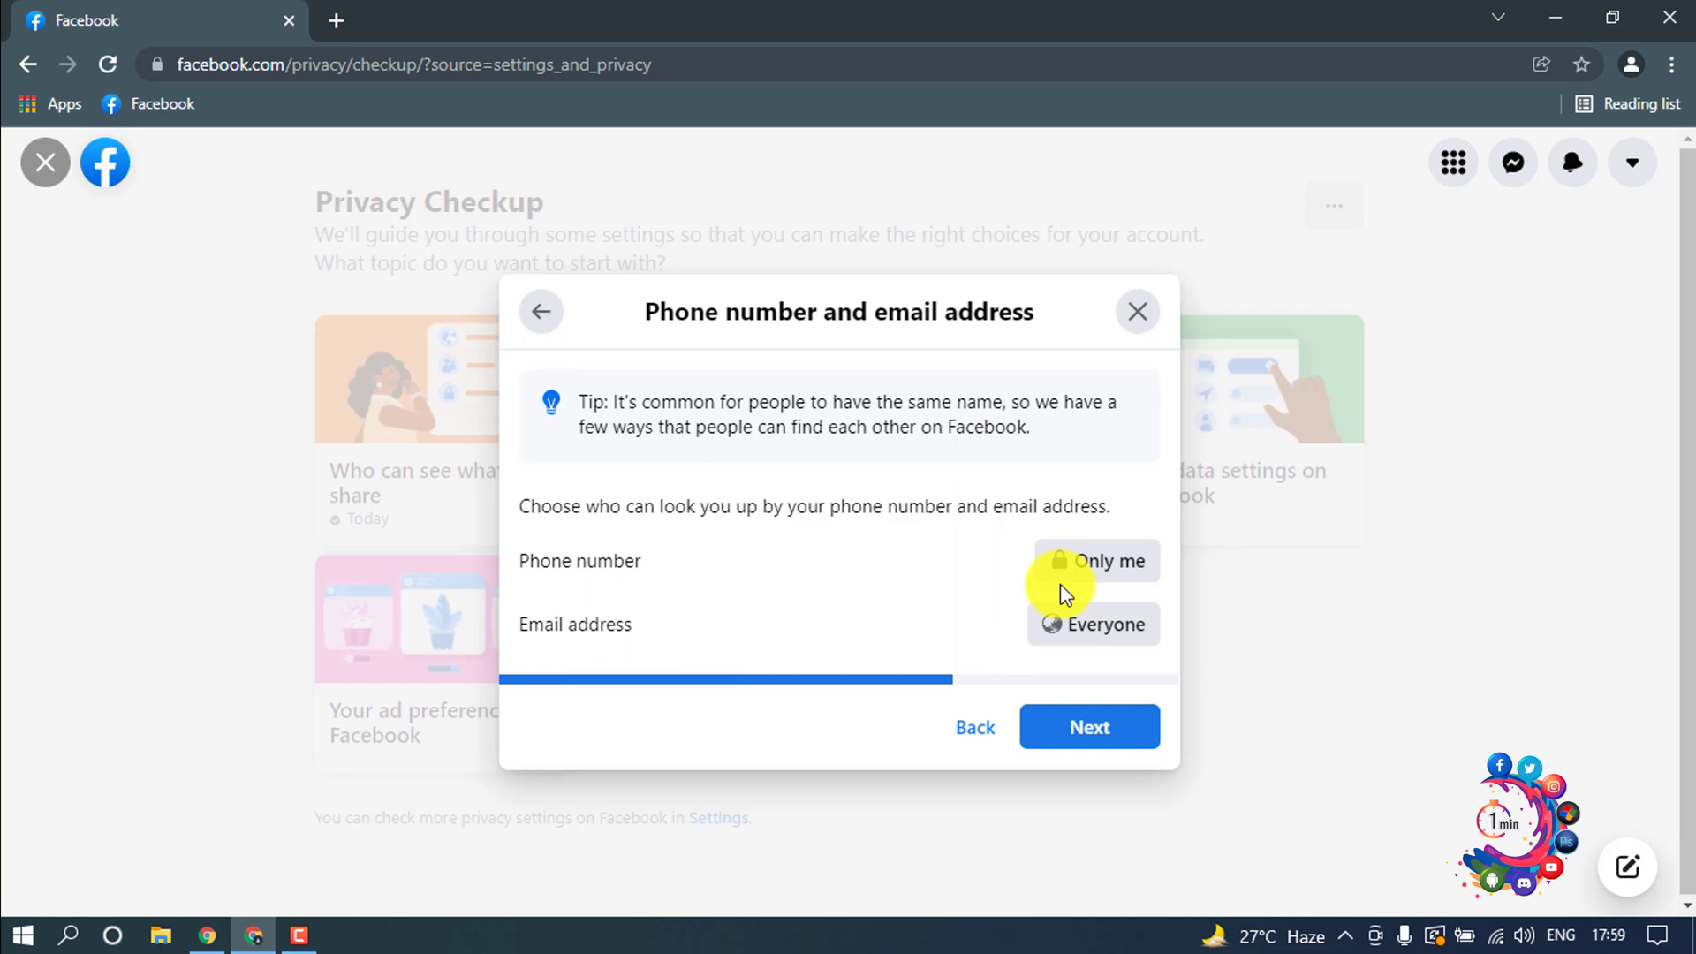
{"action": "left_click", "coordinate": [1069, 623]}
{"action": "left_click", "coordinate": [645, 698]}
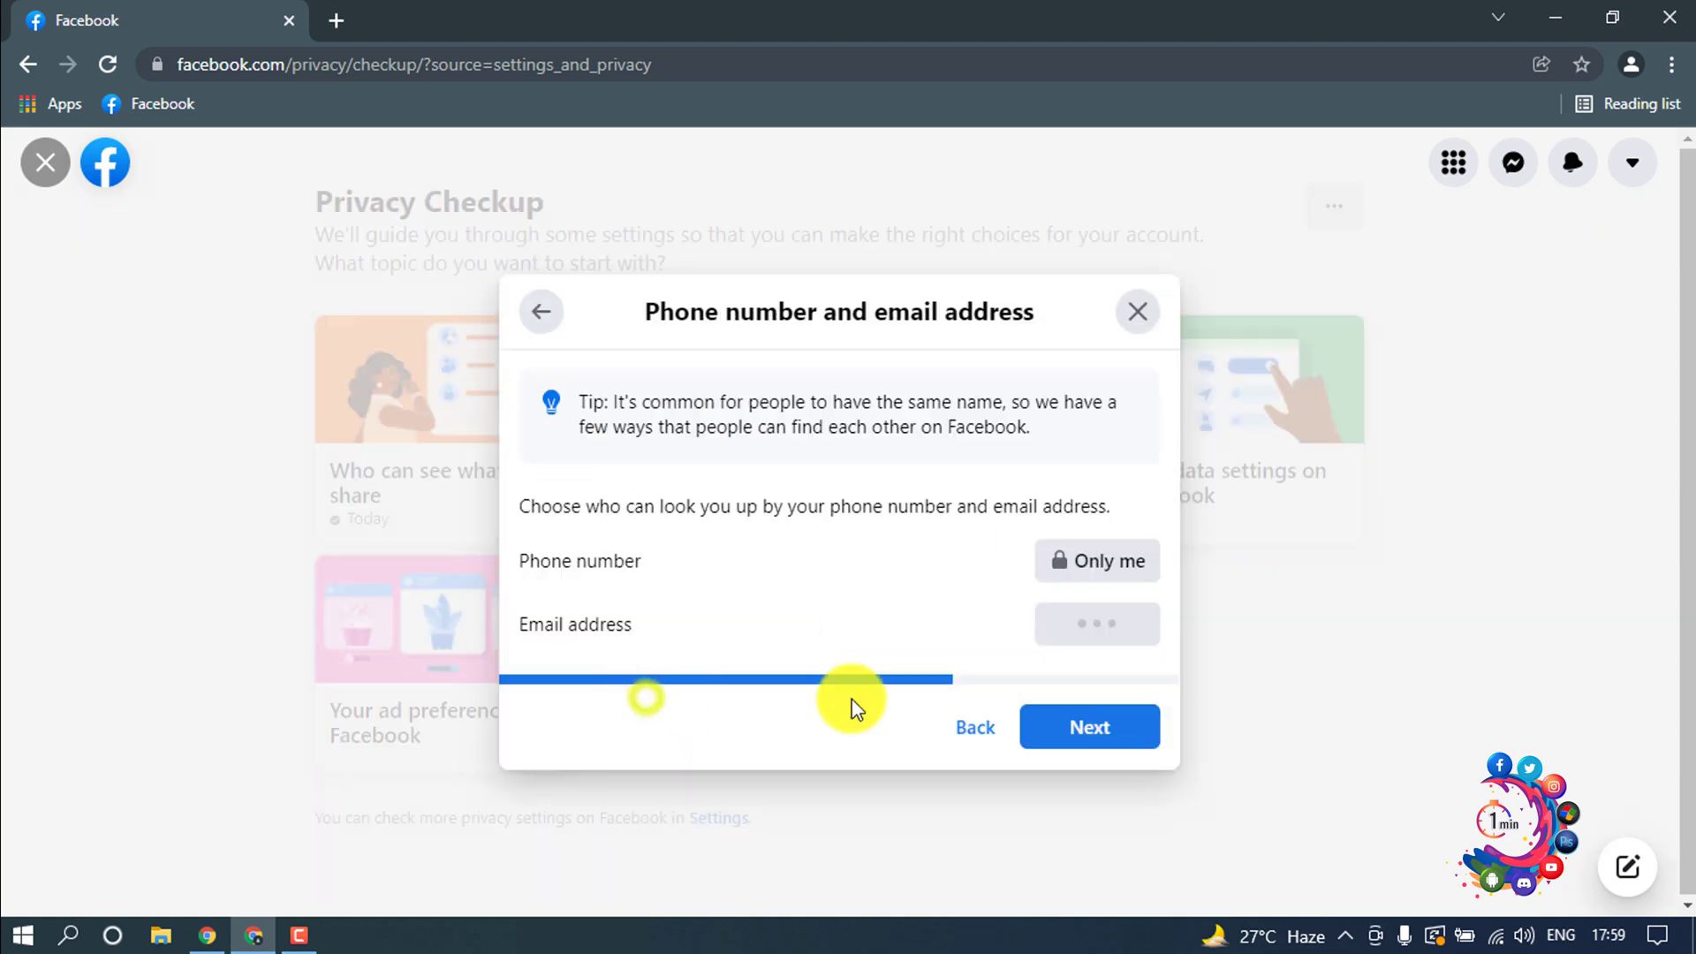
{"action": "left_click", "coordinate": [1058, 723]}
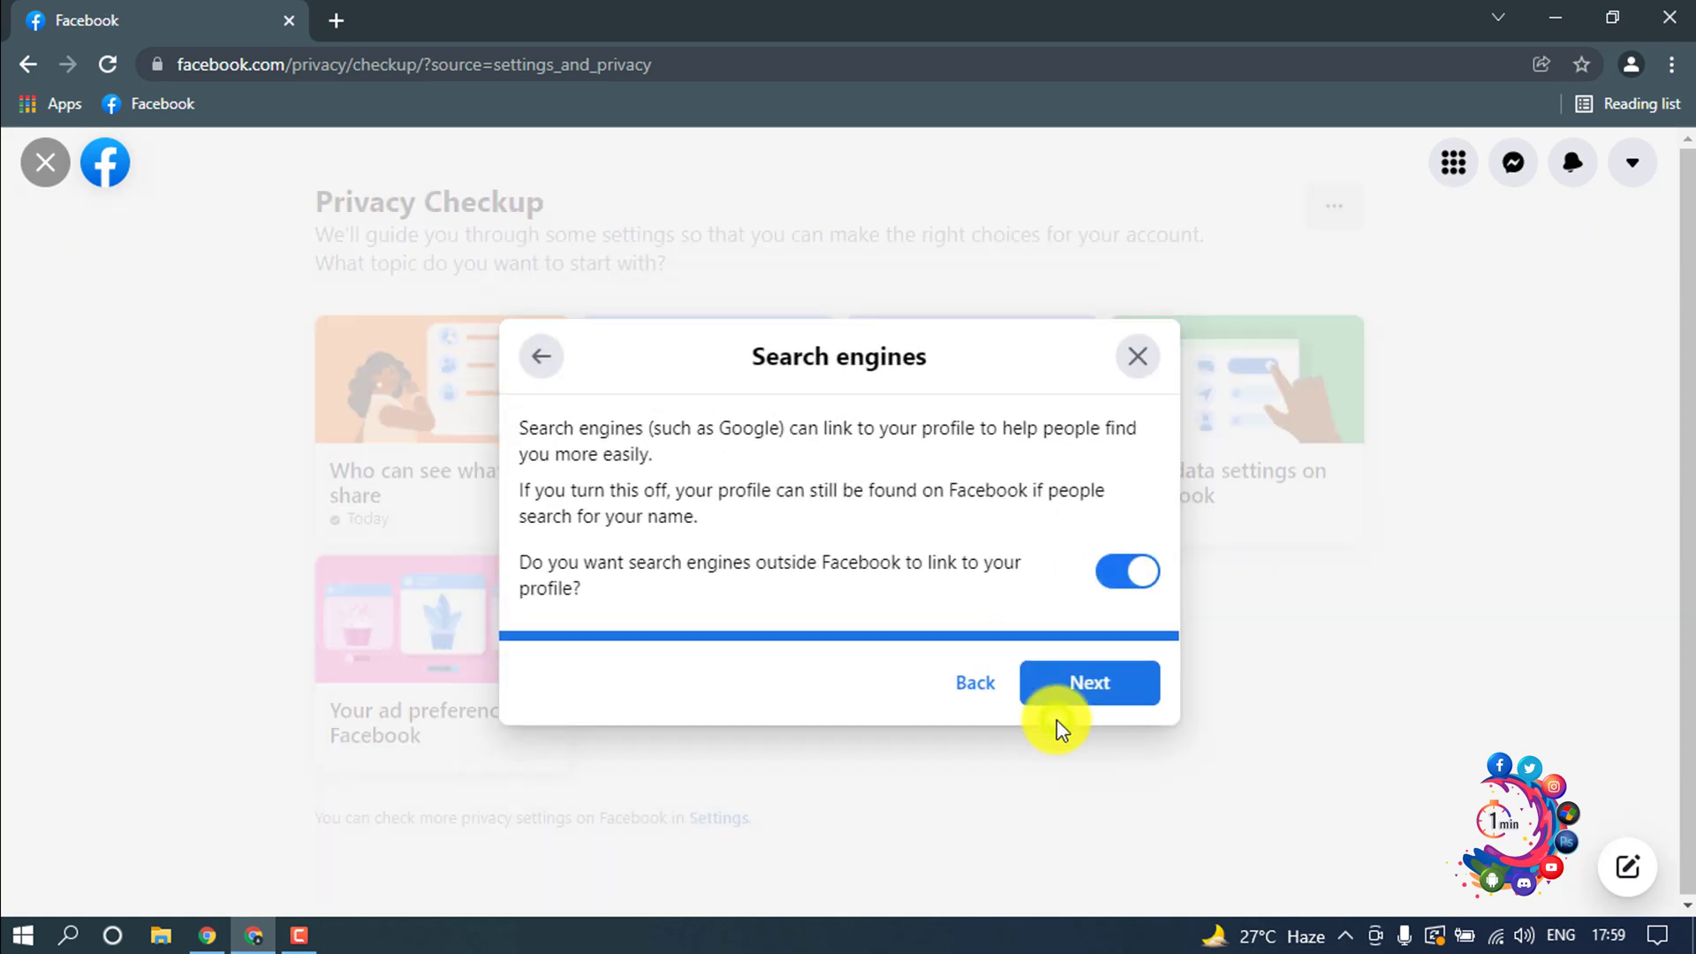
{"action": "left_click", "coordinate": [1098, 694]}
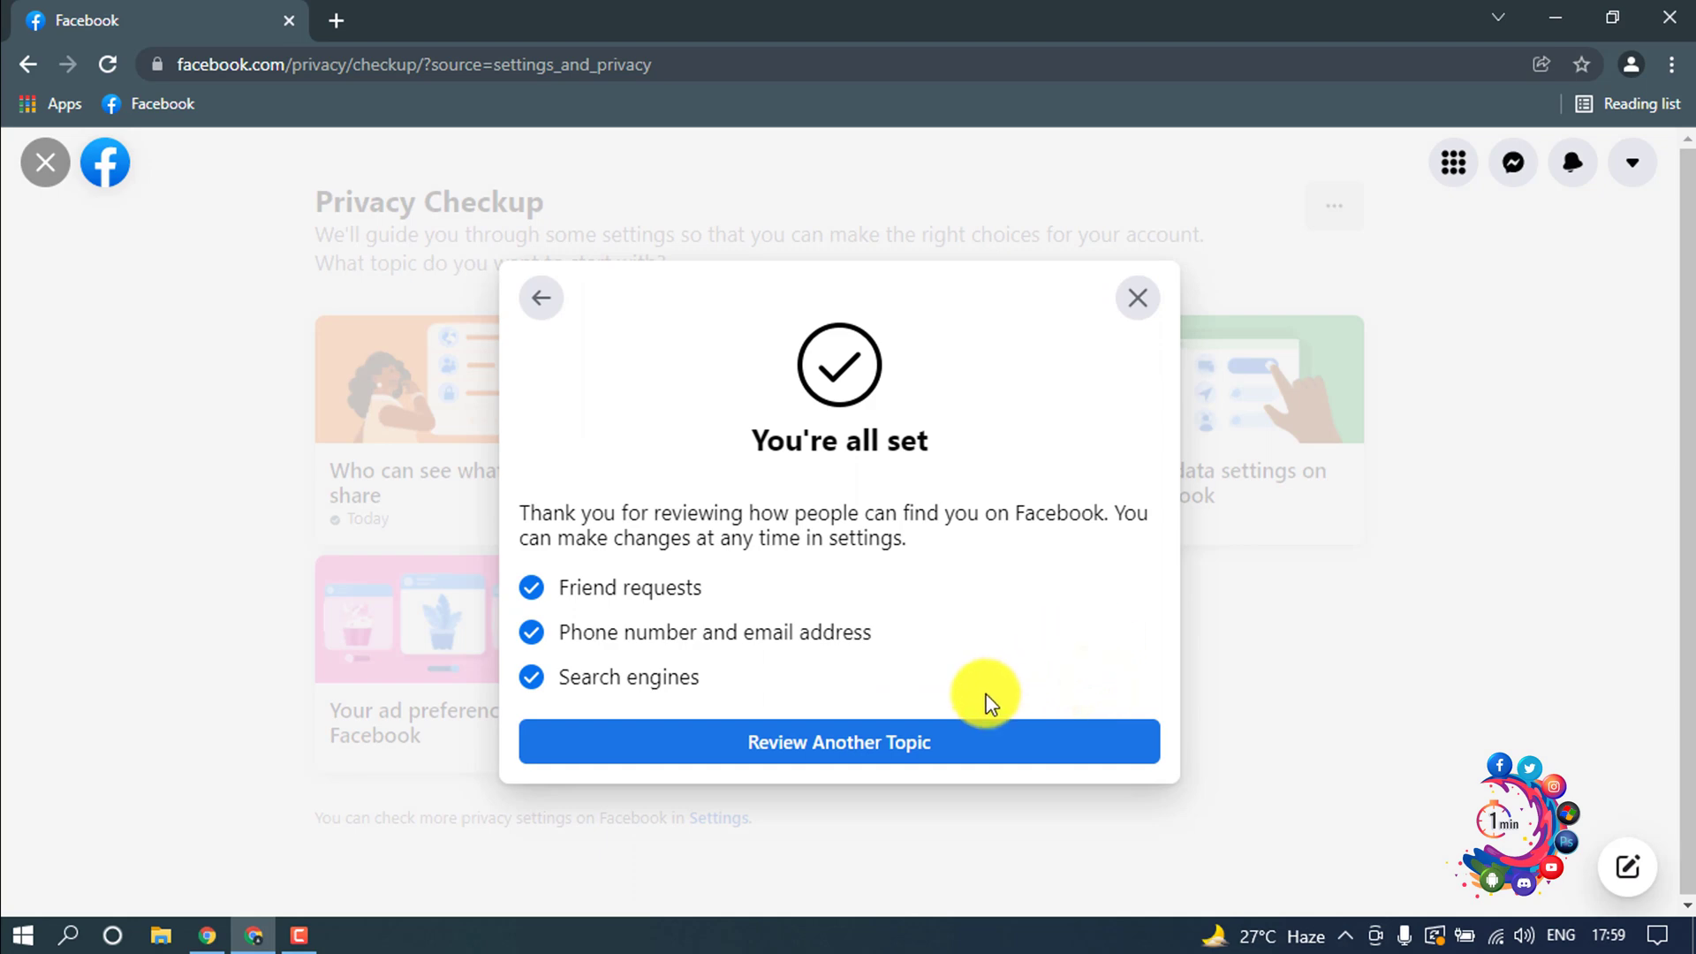
{"action": "left_click", "coordinate": [867, 745]}
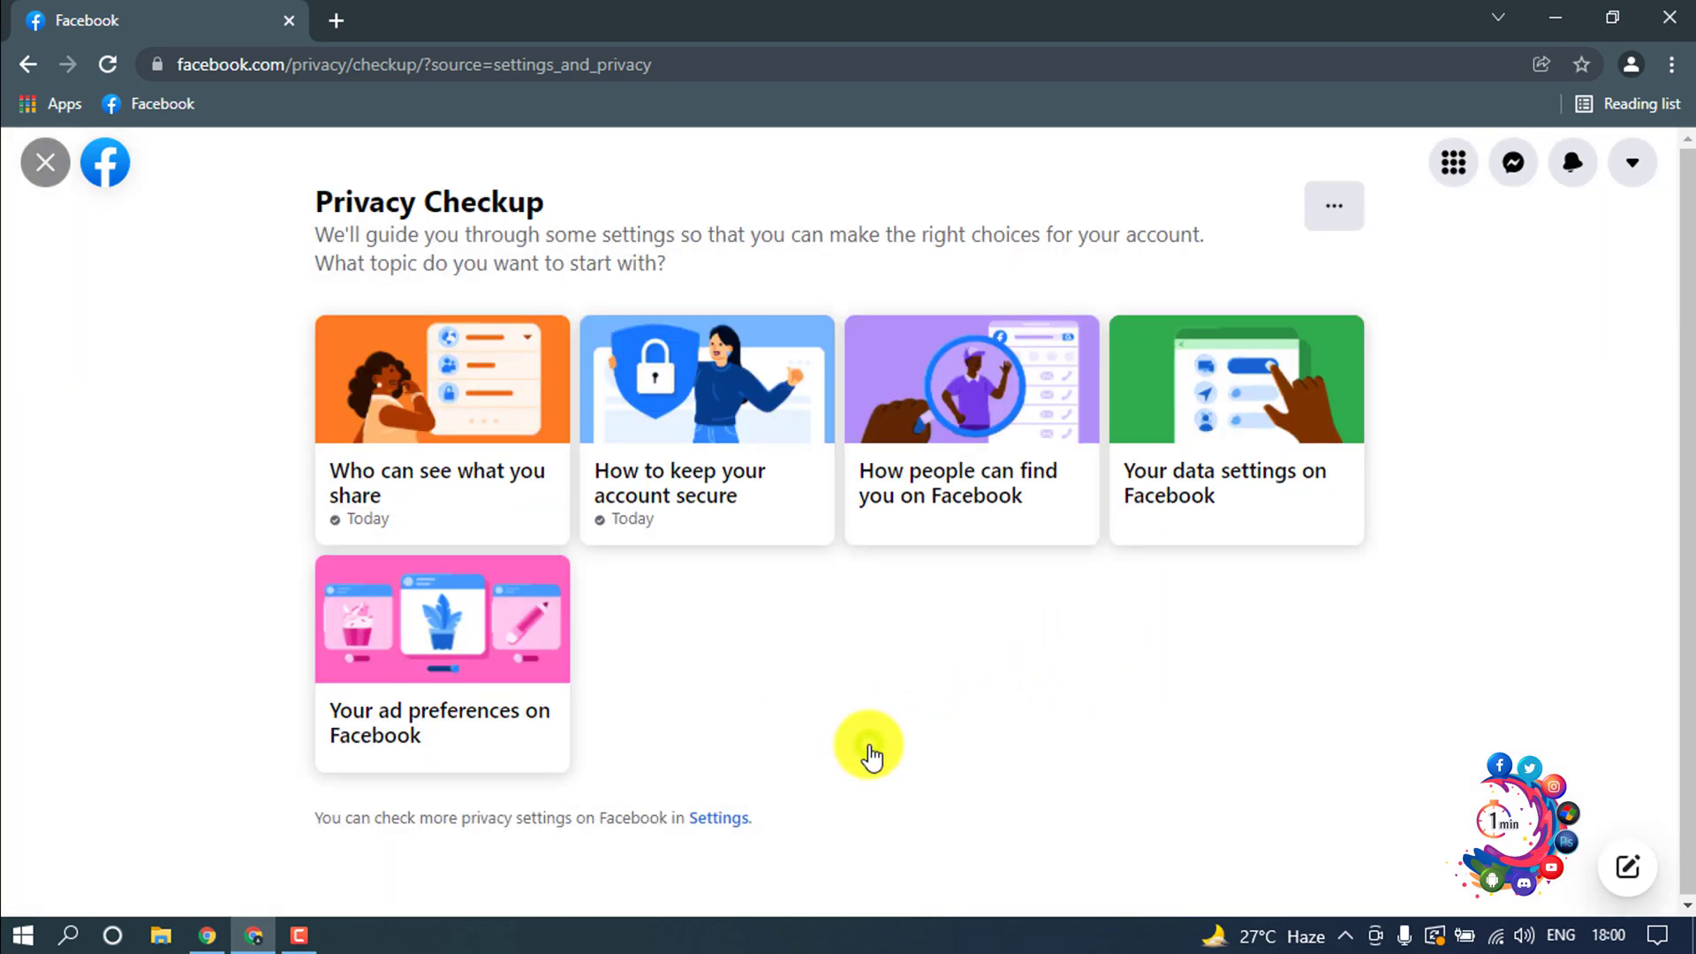
Review the Your data settings topic's apps and websites, keeping FSOnline connected
{"action": "left_click", "coordinate": [1182, 460]}
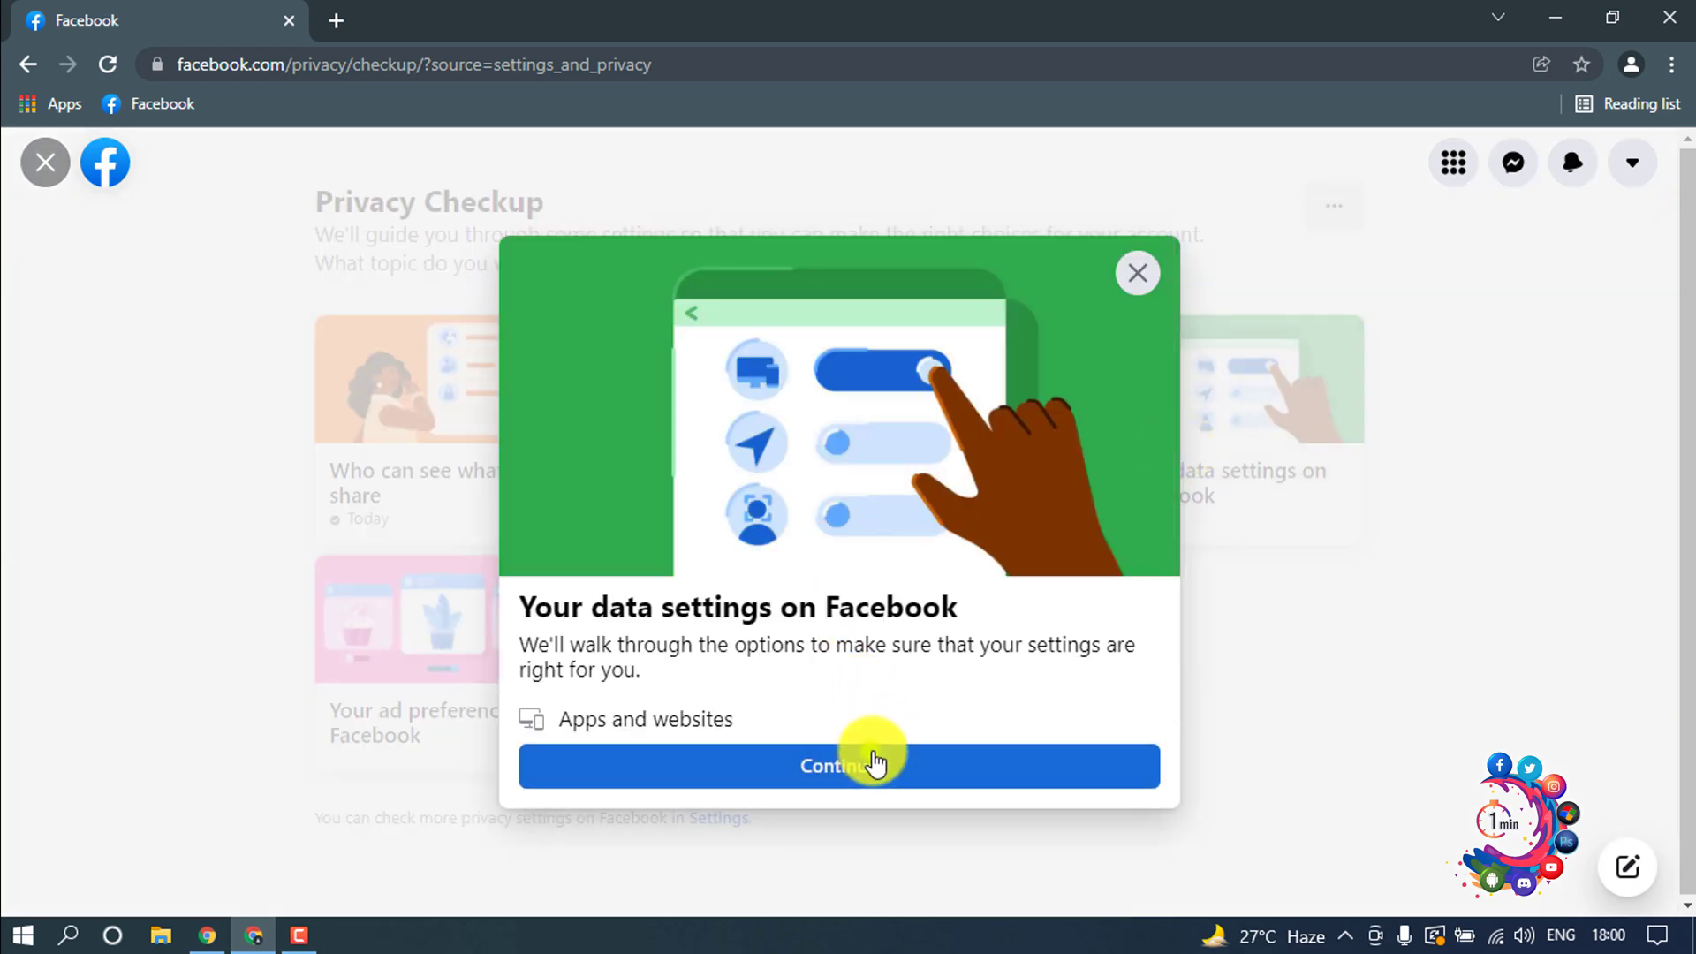
{"action": "left_click", "coordinate": [874, 764]}
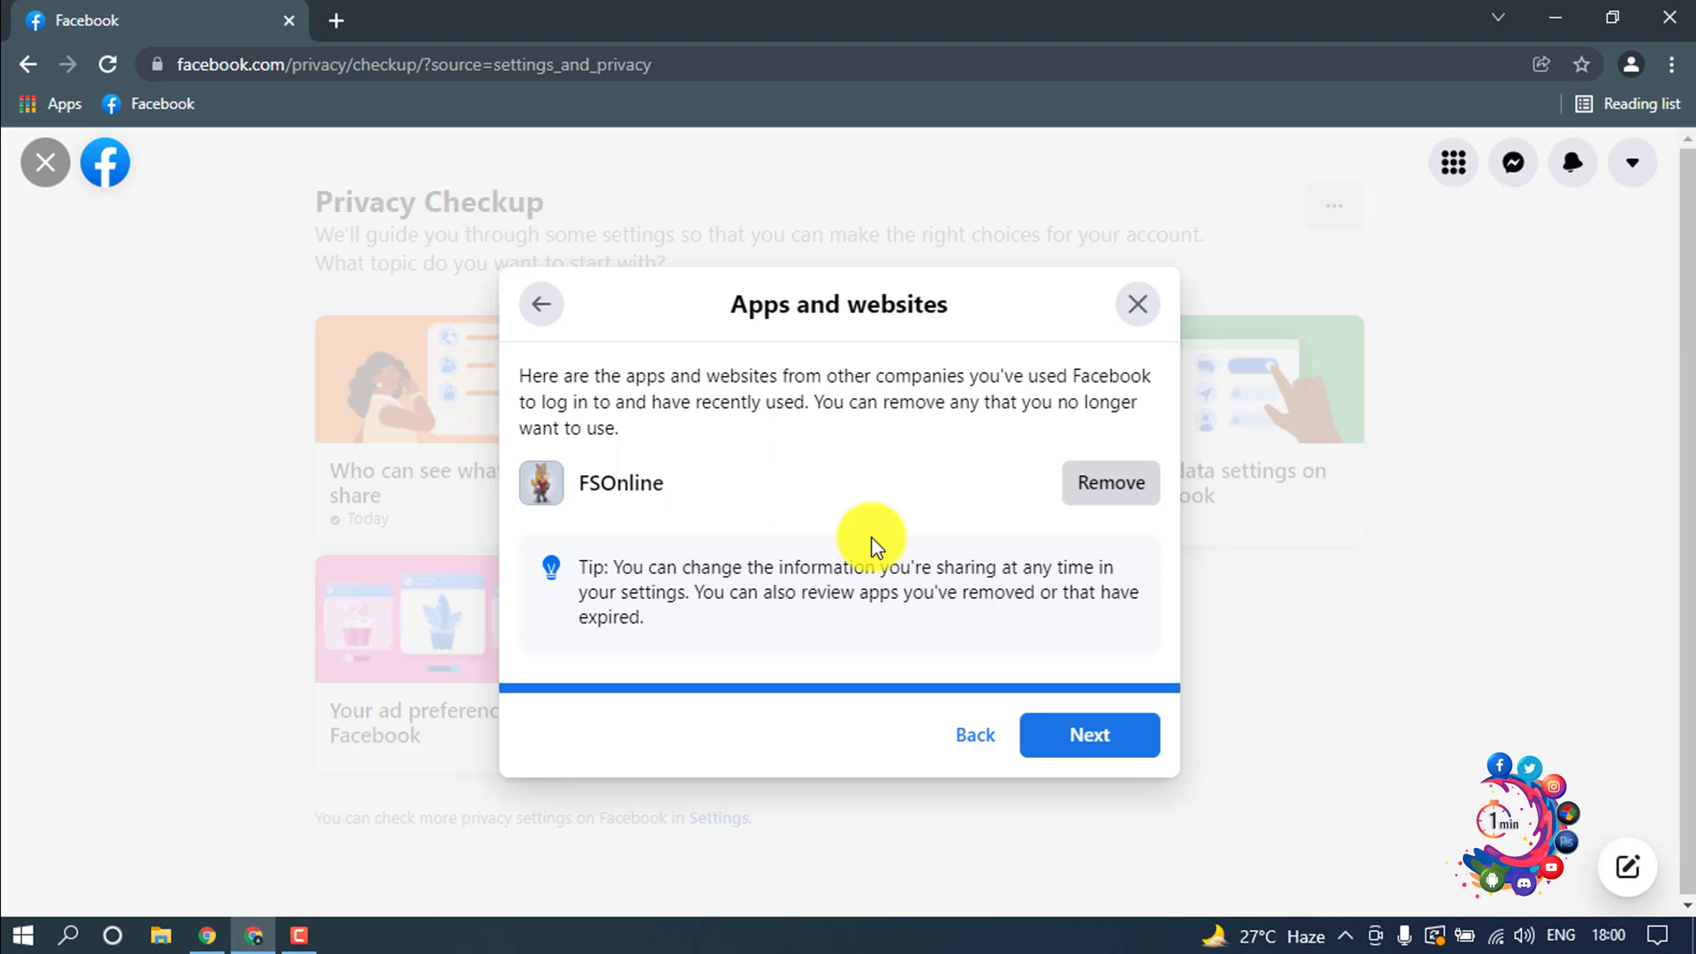
{"action": "left_click", "coordinate": [1037, 732]}
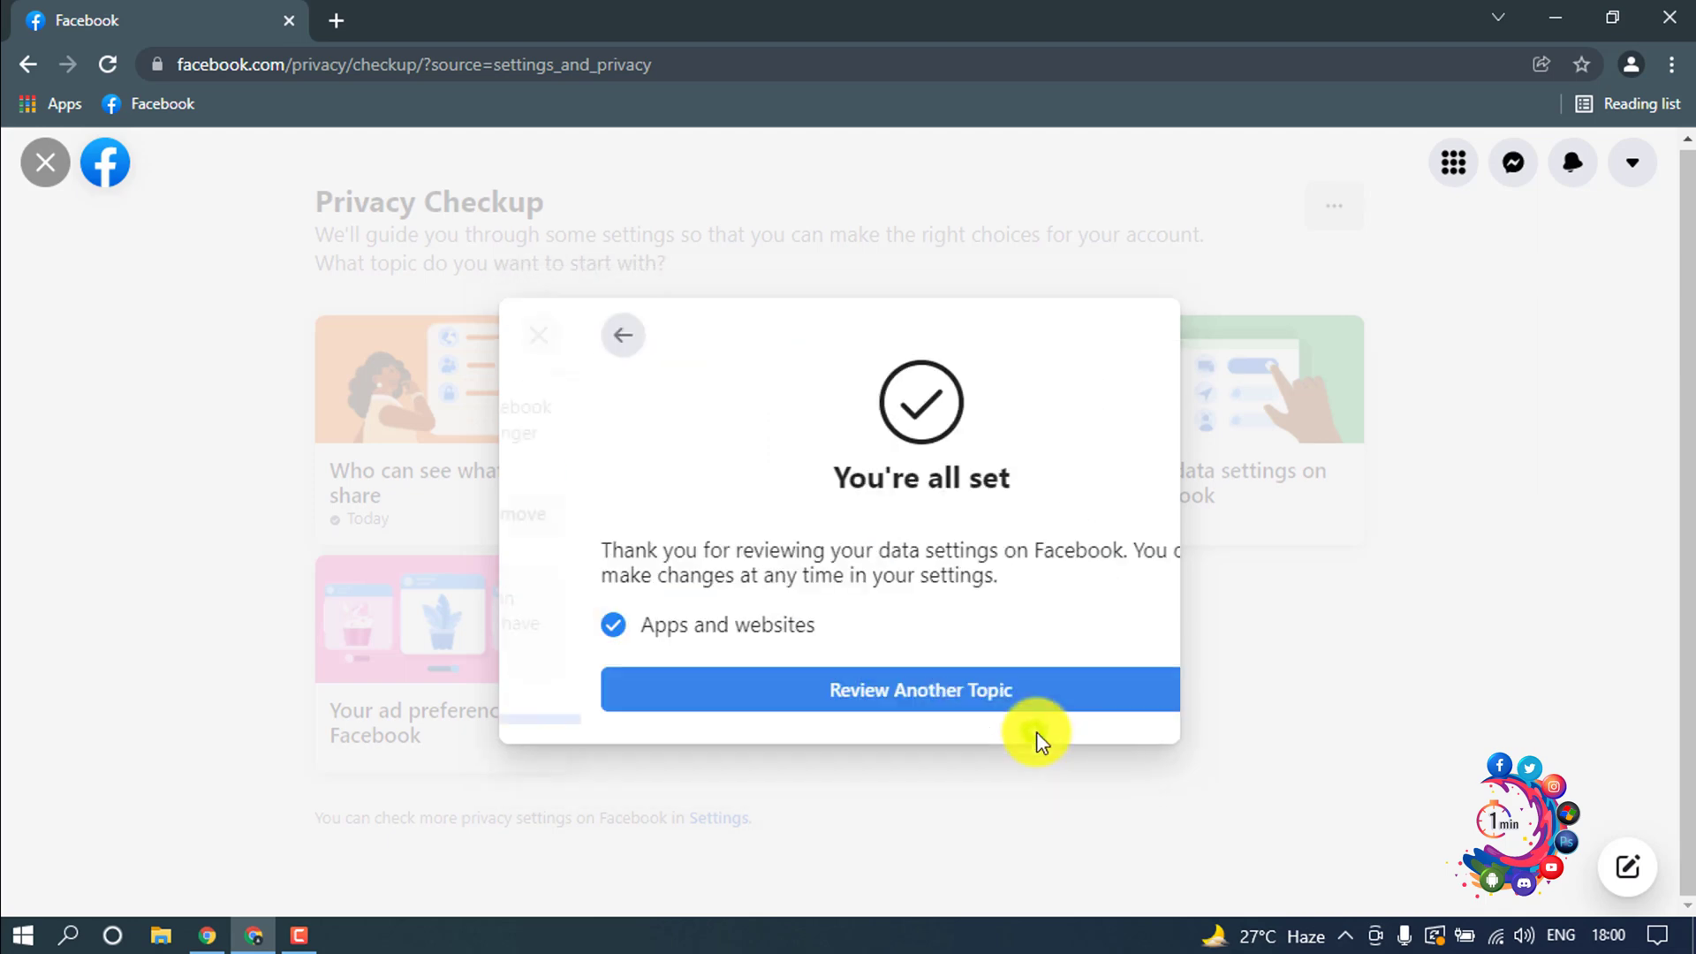
{"action": "left_click", "coordinate": [799, 702]}
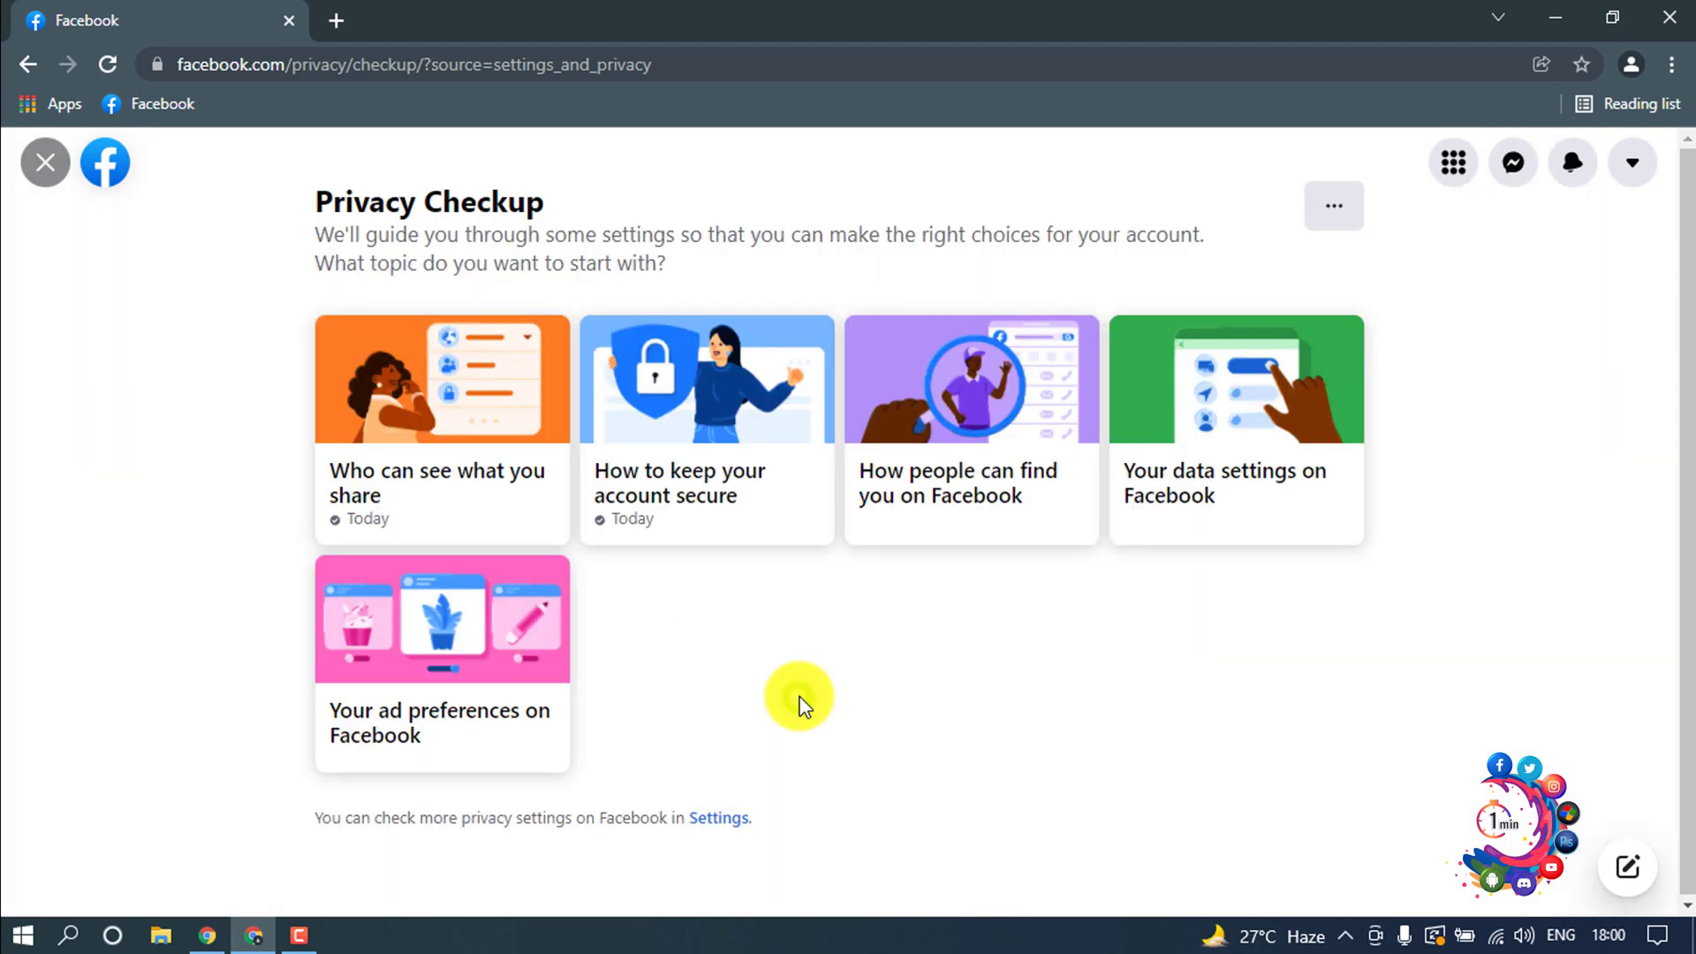
Open the ad preferences topic and advance past About ads to Profile information
{"action": "left_click", "coordinate": [472, 658]}
{"action": "left_click", "coordinate": [787, 751]}
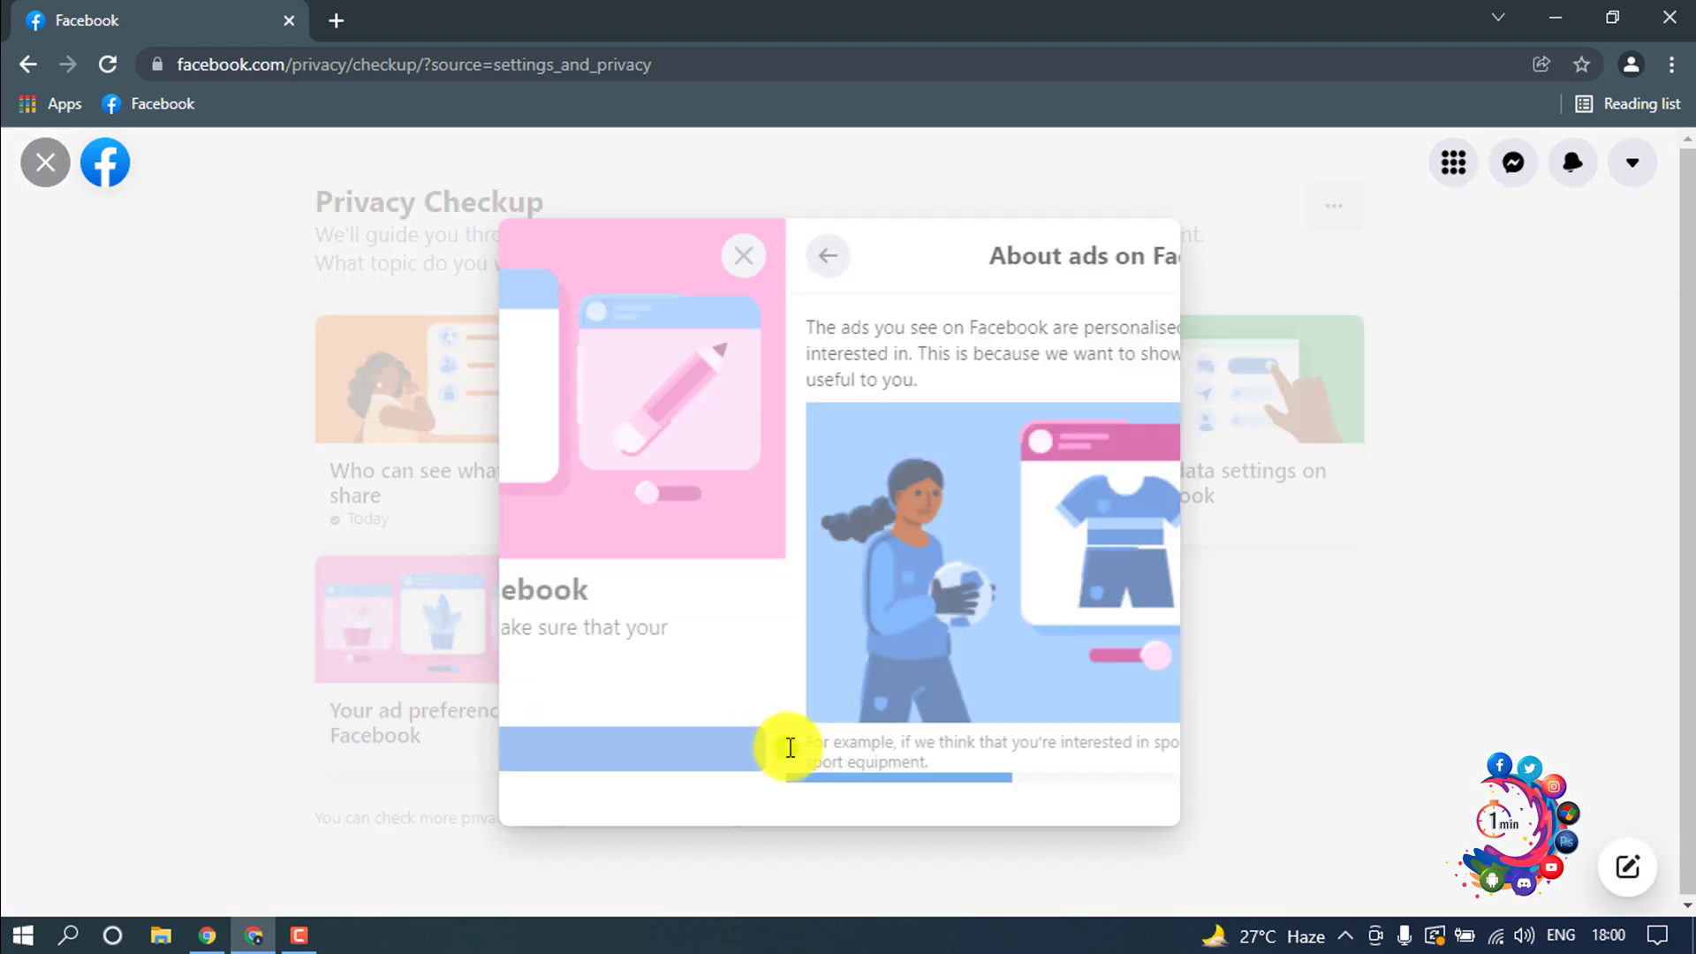
{"action": "left_click", "coordinate": [1060, 807]}
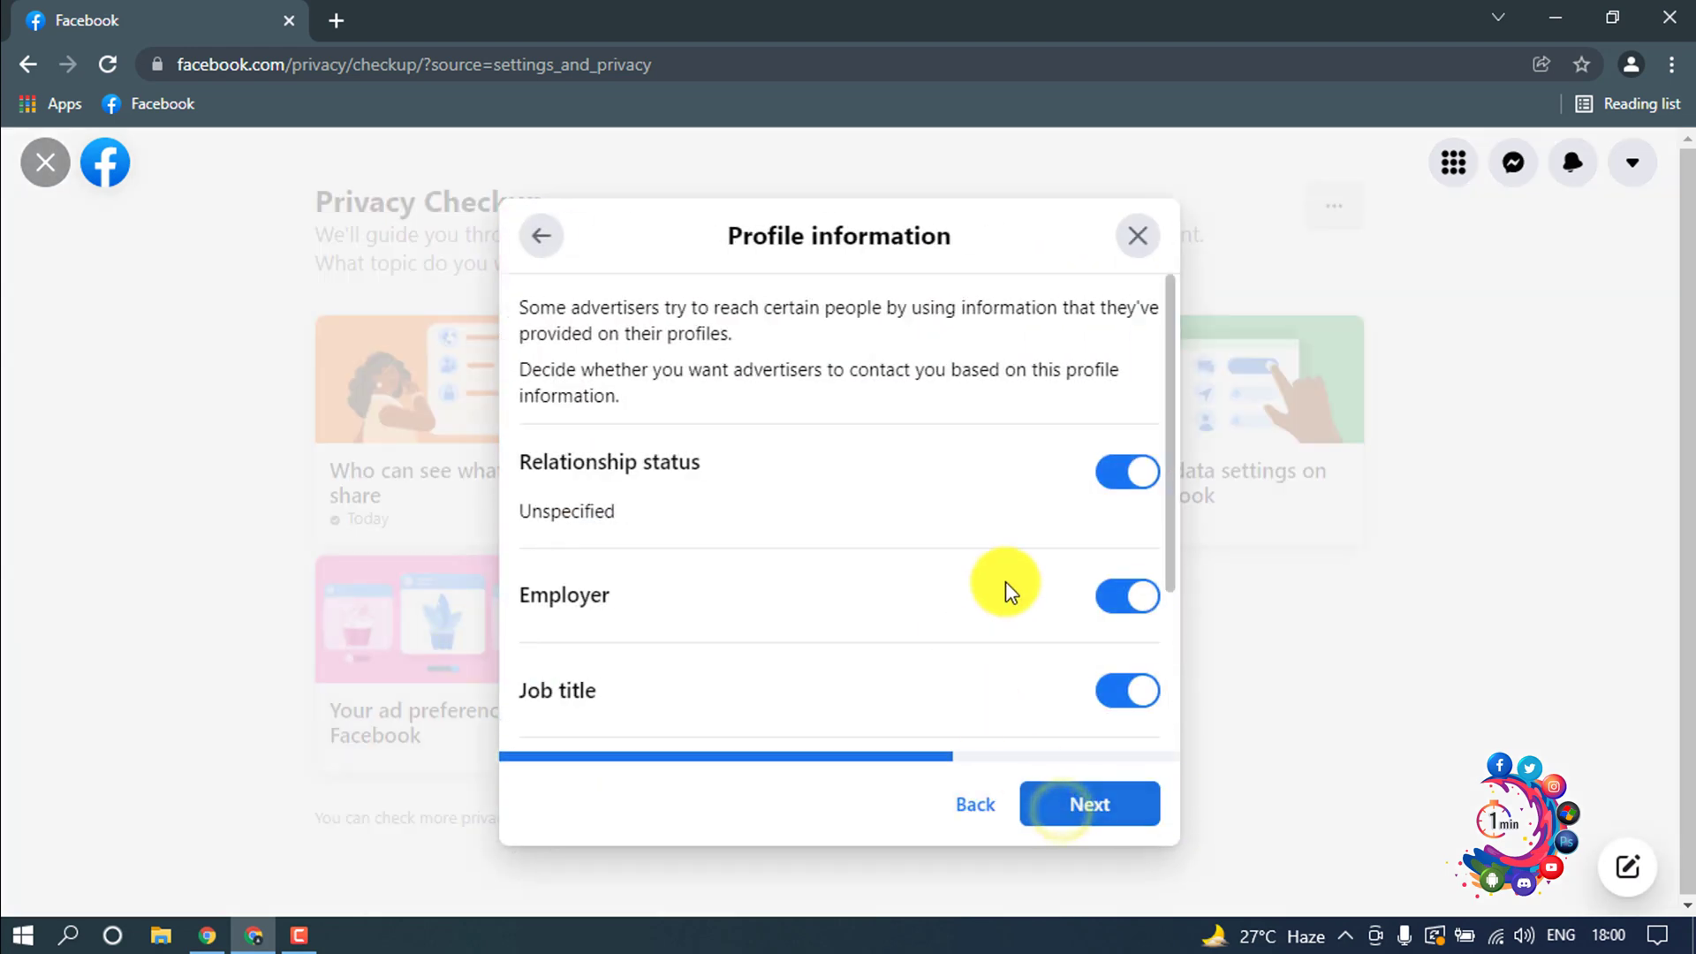
{"action": "scroll", "coordinate": [1041, 574], "scroll_direction": "down", "scroll_amount": 3}
{"action": "scroll", "coordinate": [1045, 576], "scroll_direction": "up", "scroll_amount": 3}
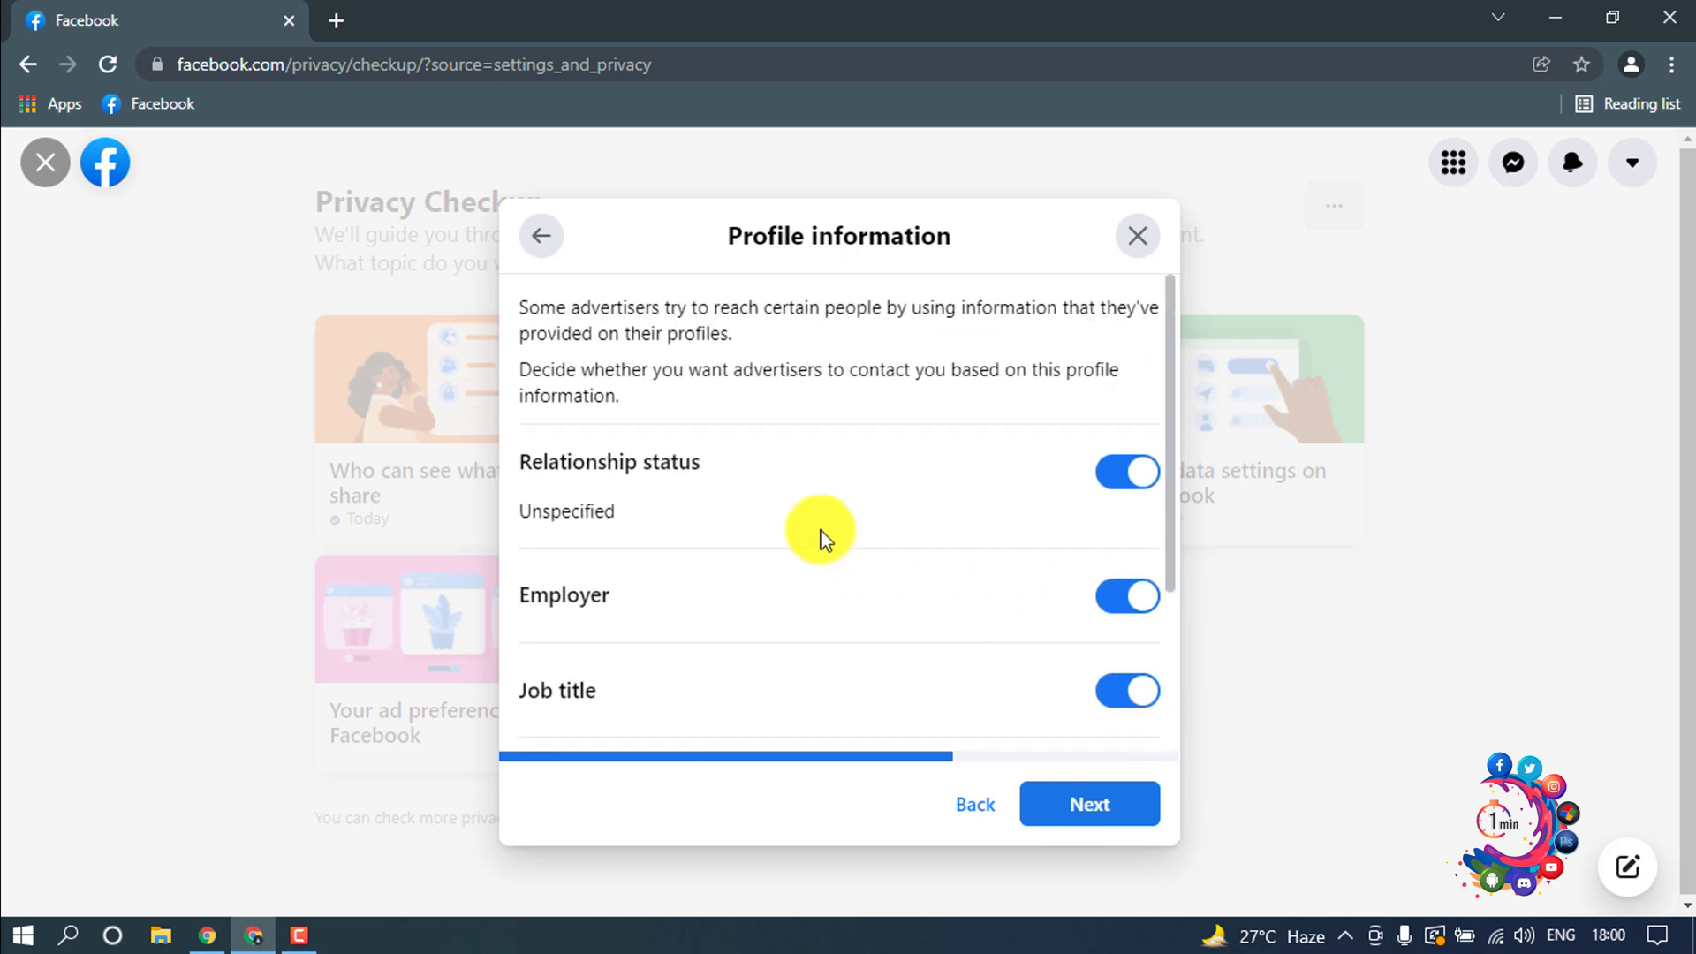
Switch off ad use of relationship status, employer and job title, then finish the topic
{"action": "left_click", "coordinate": [1115, 478]}
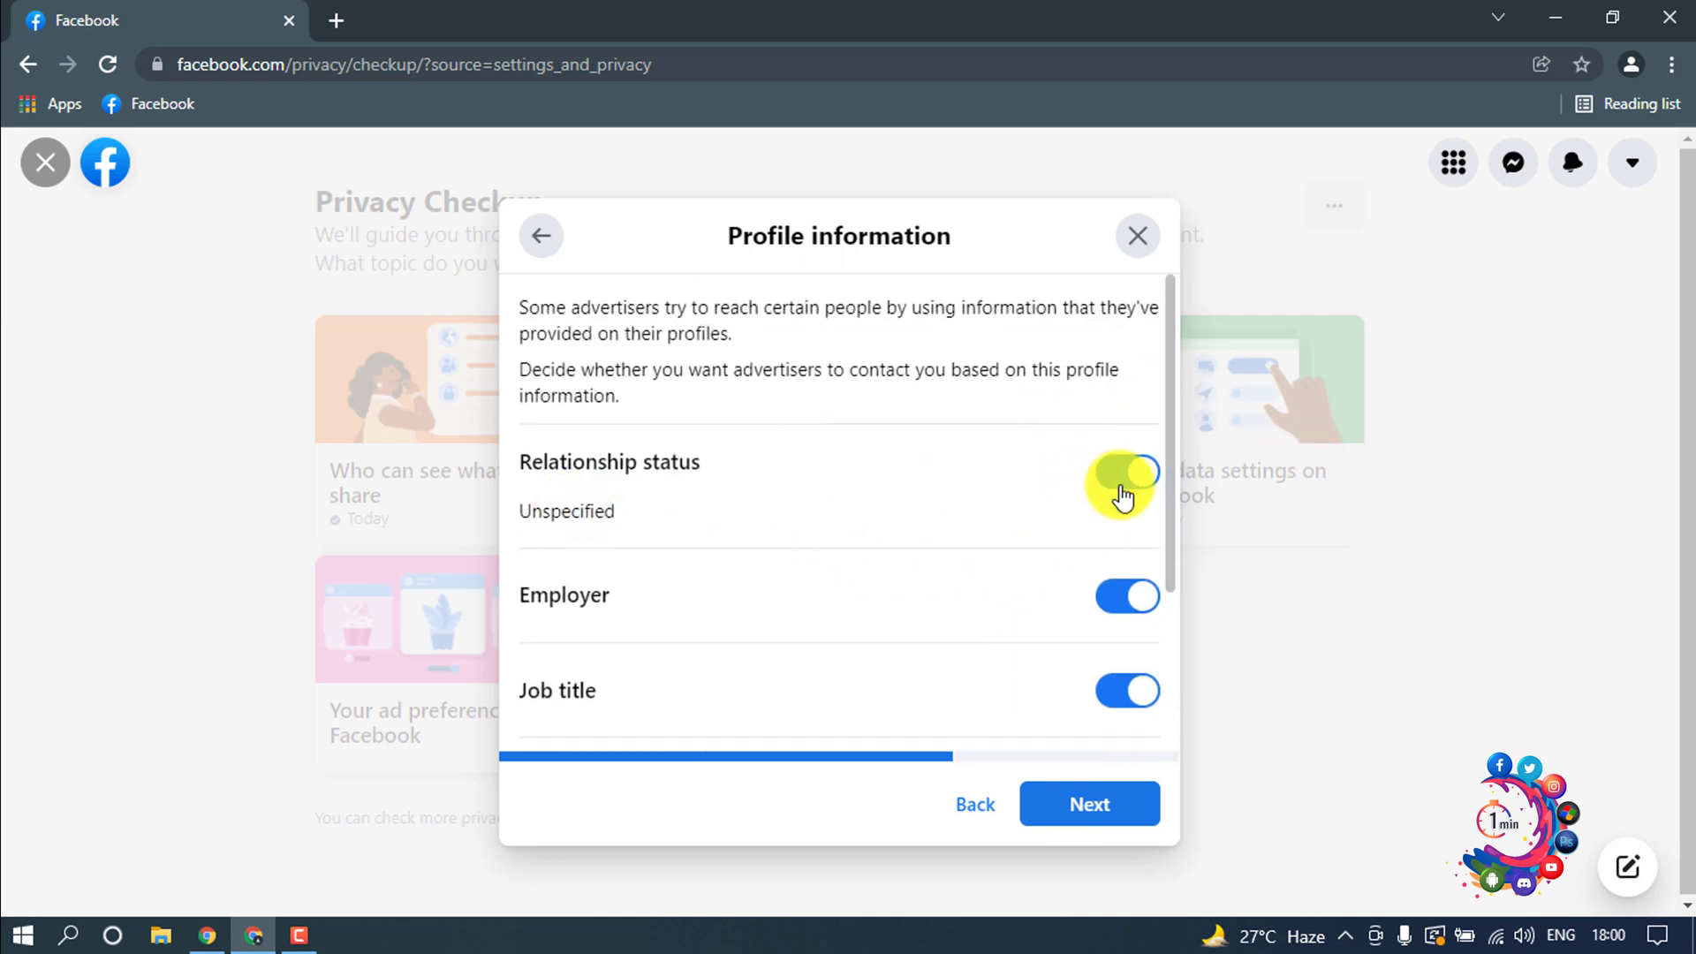
{"action": "left_click", "coordinate": [1117, 608]}
{"action": "left_click", "coordinate": [1126, 690]}
{"action": "scroll", "coordinate": [1122, 566], "scroll_direction": "down", "scroll_amount": 3}
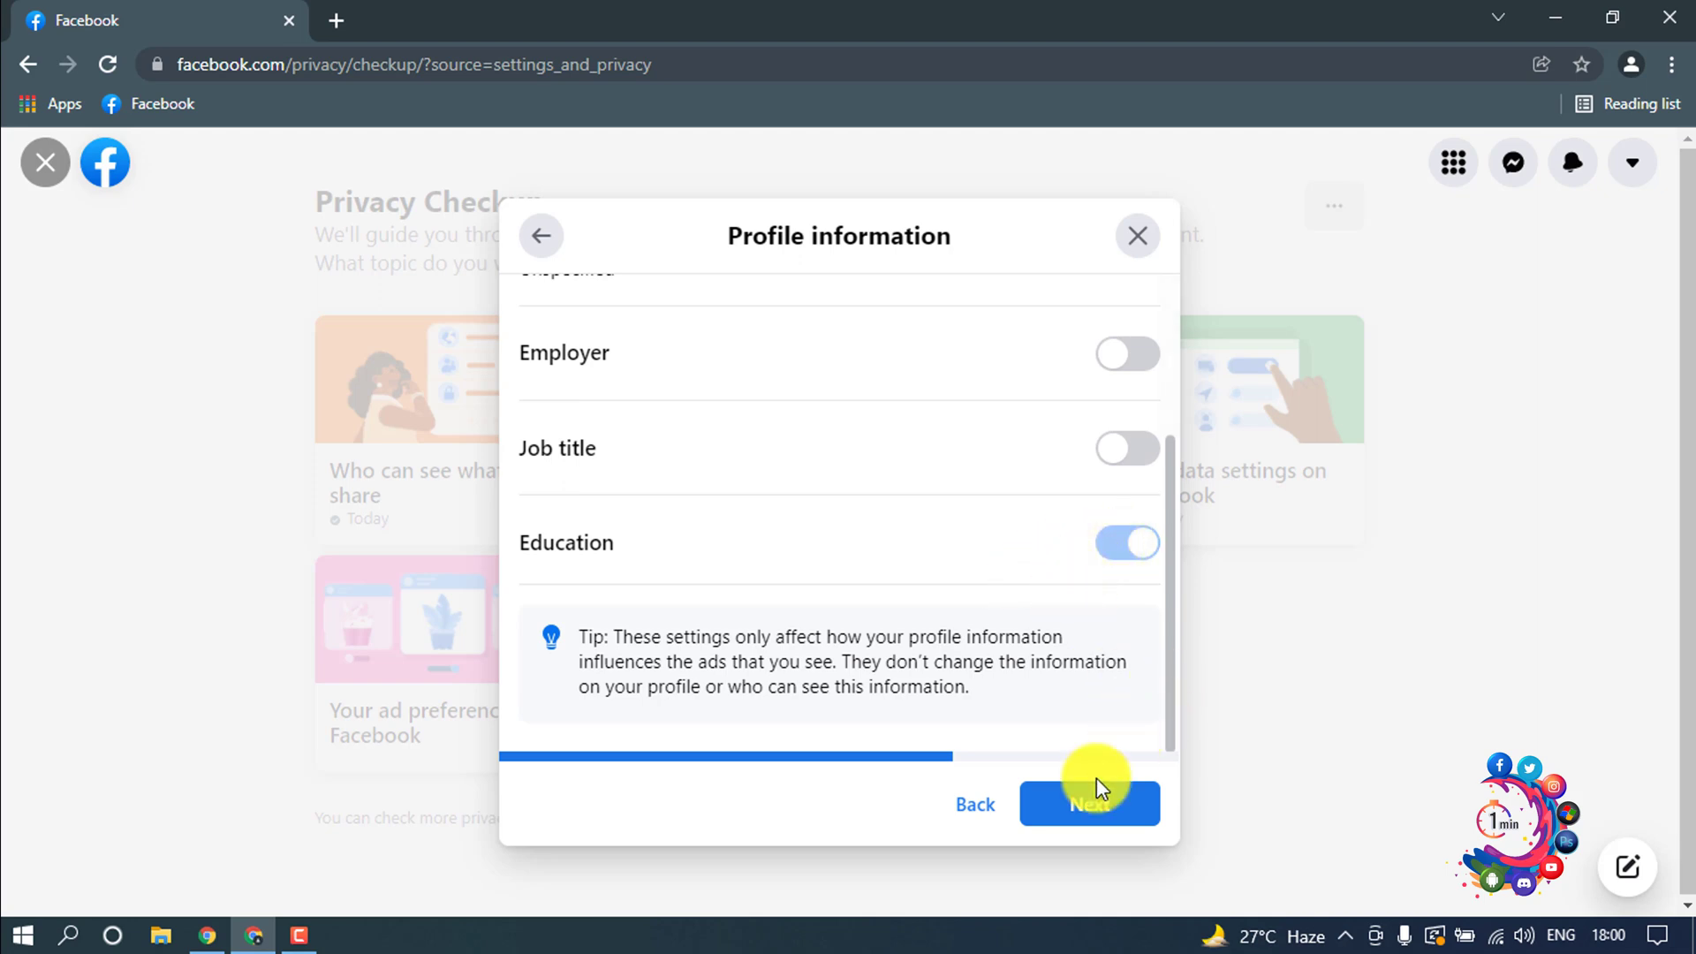
{"action": "left_click", "coordinate": [1083, 820]}
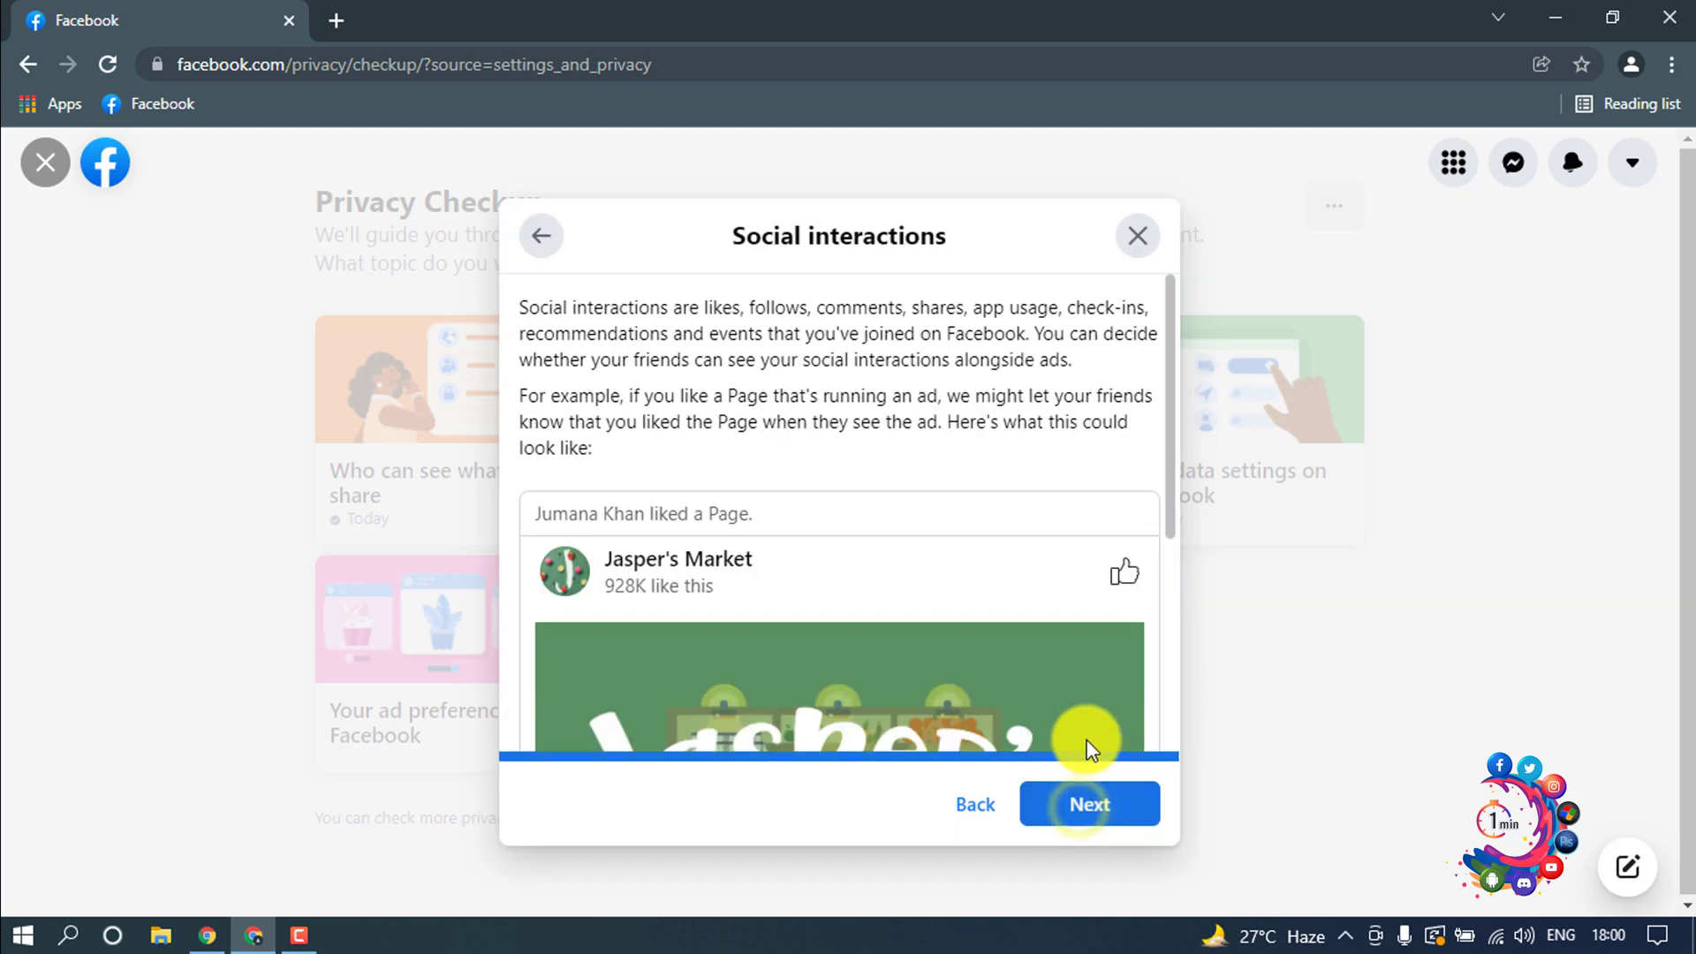
{"action": "scroll", "coordinate": [1051, 760], "scroll_direction": "down", "scroll_amount": 5}
{"action": "left_click", "coordinate": [1112, 807]}
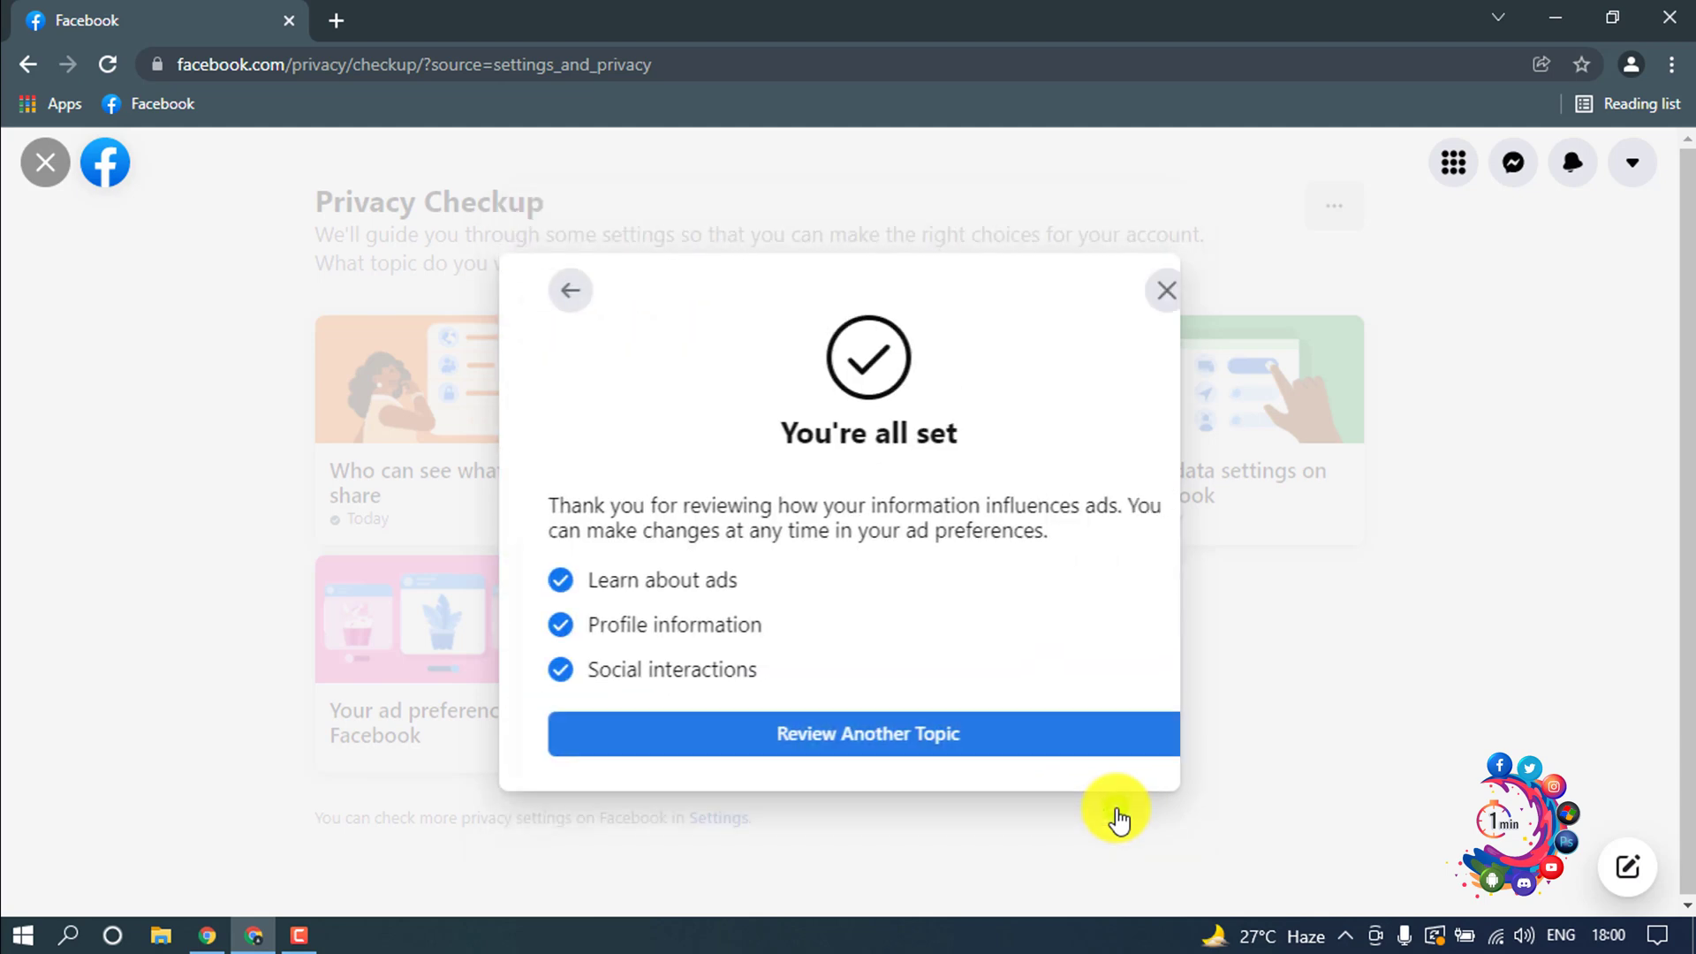
{"action": "left_click", "coordinate": [1140, 298]}
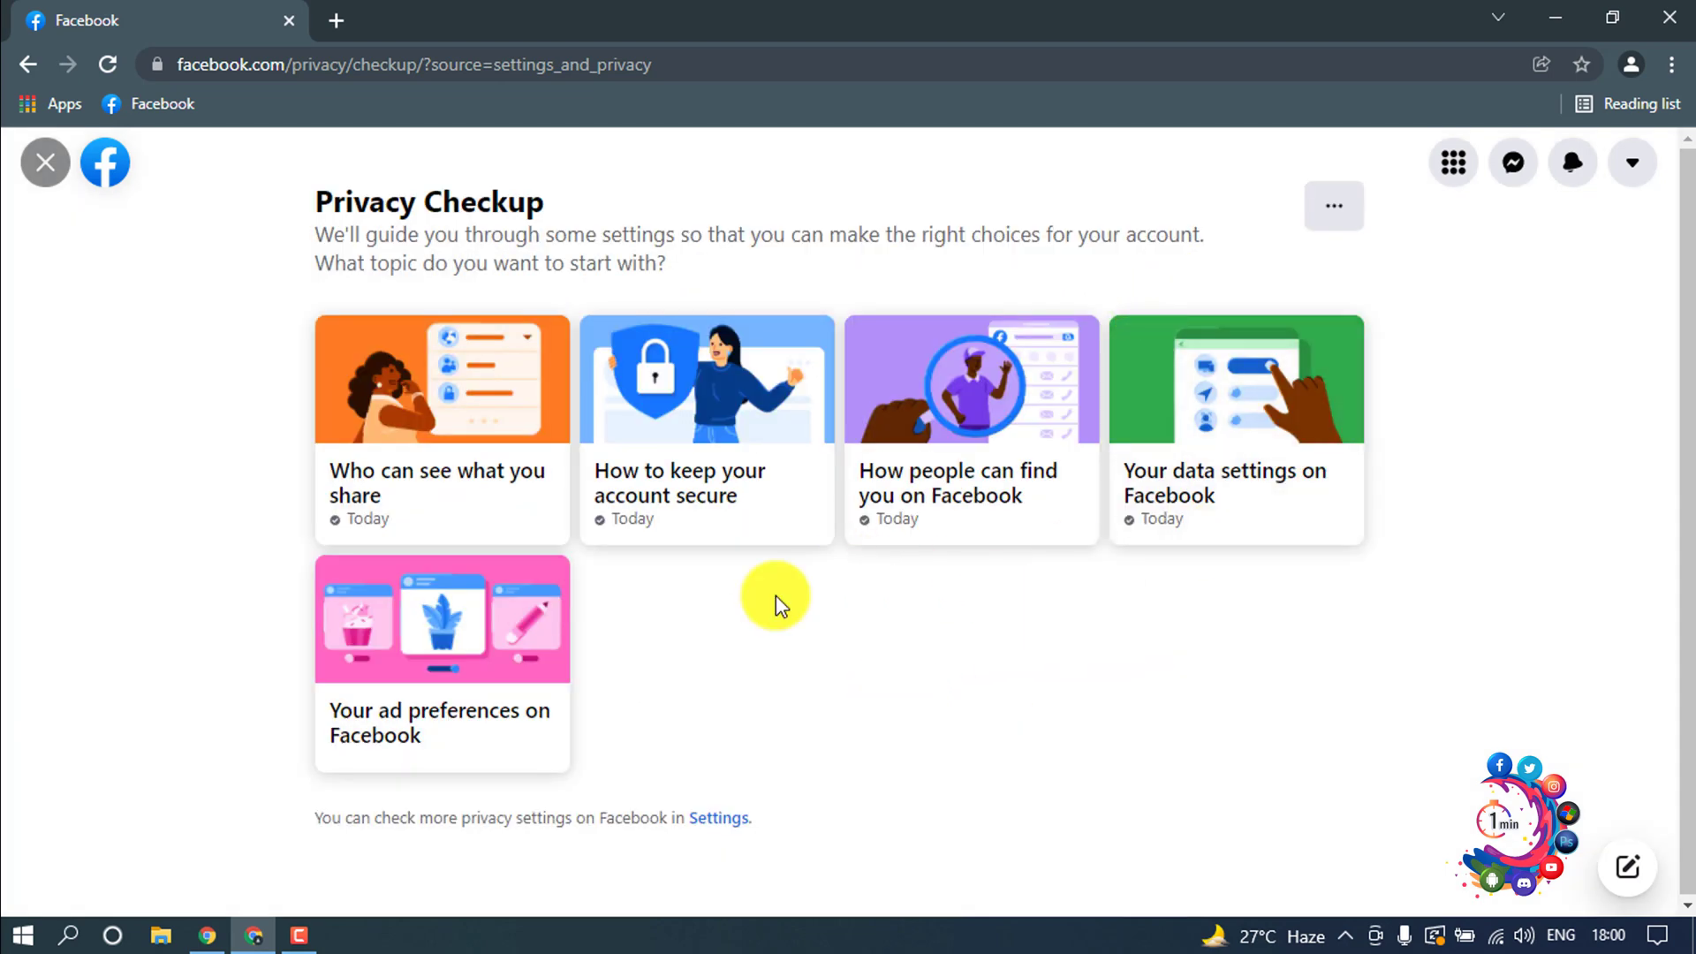